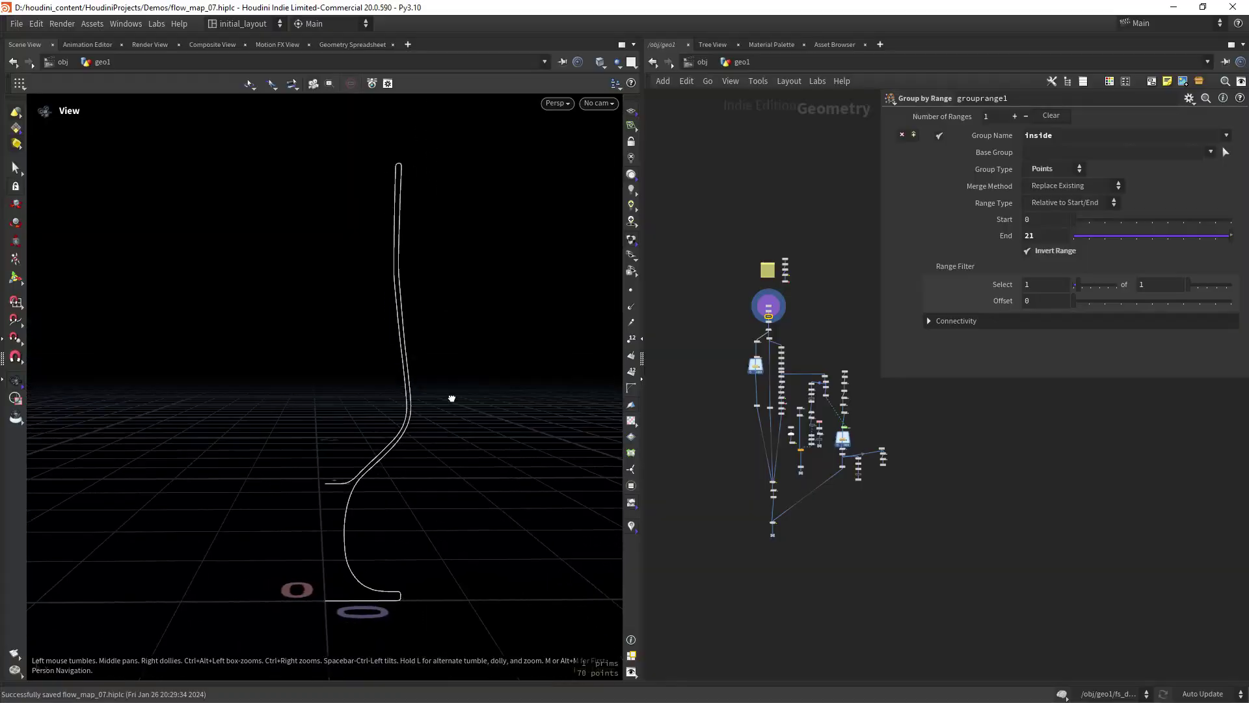
Display the resample2 and grouprange1 nodes in turn and inspect the range settings of the inside point group
{"action": "scroll", "coordinate": [802, 306], "scroll_direction": "up", "scroll_amount": 2}
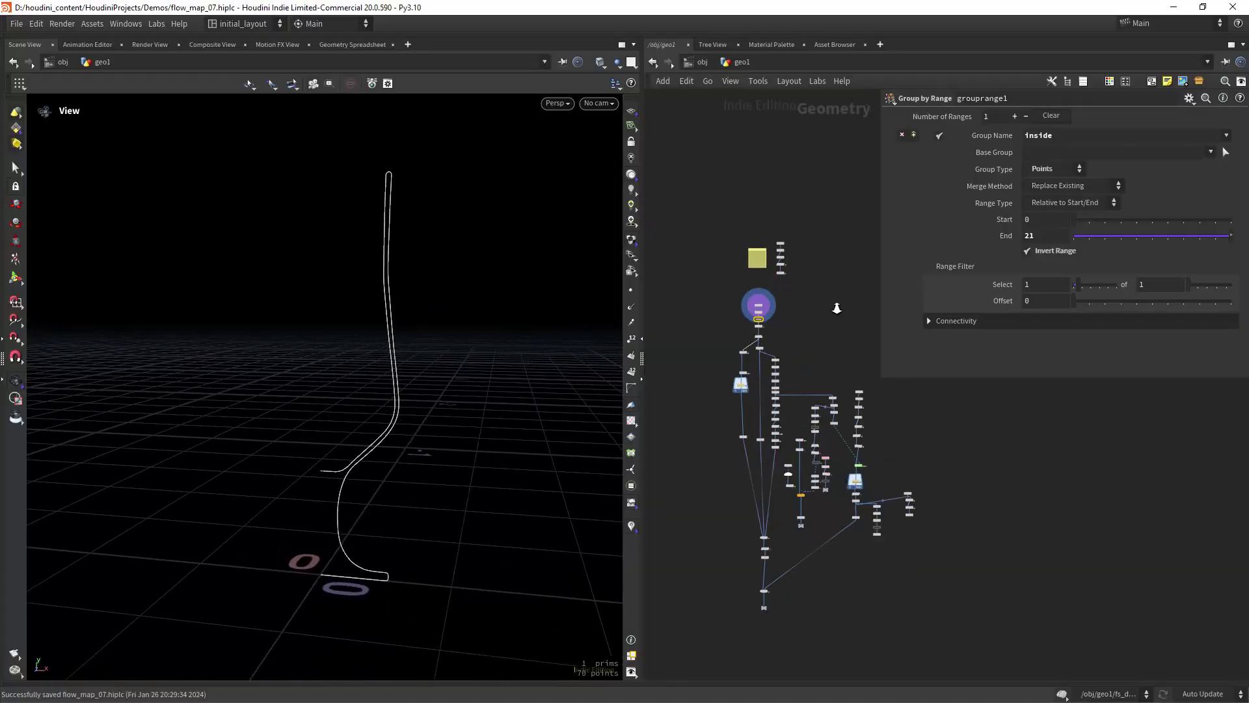
{"action": "scroll", "coordinate": [837, 308], "scroll_direction": "up", "scroll_amount": 5}
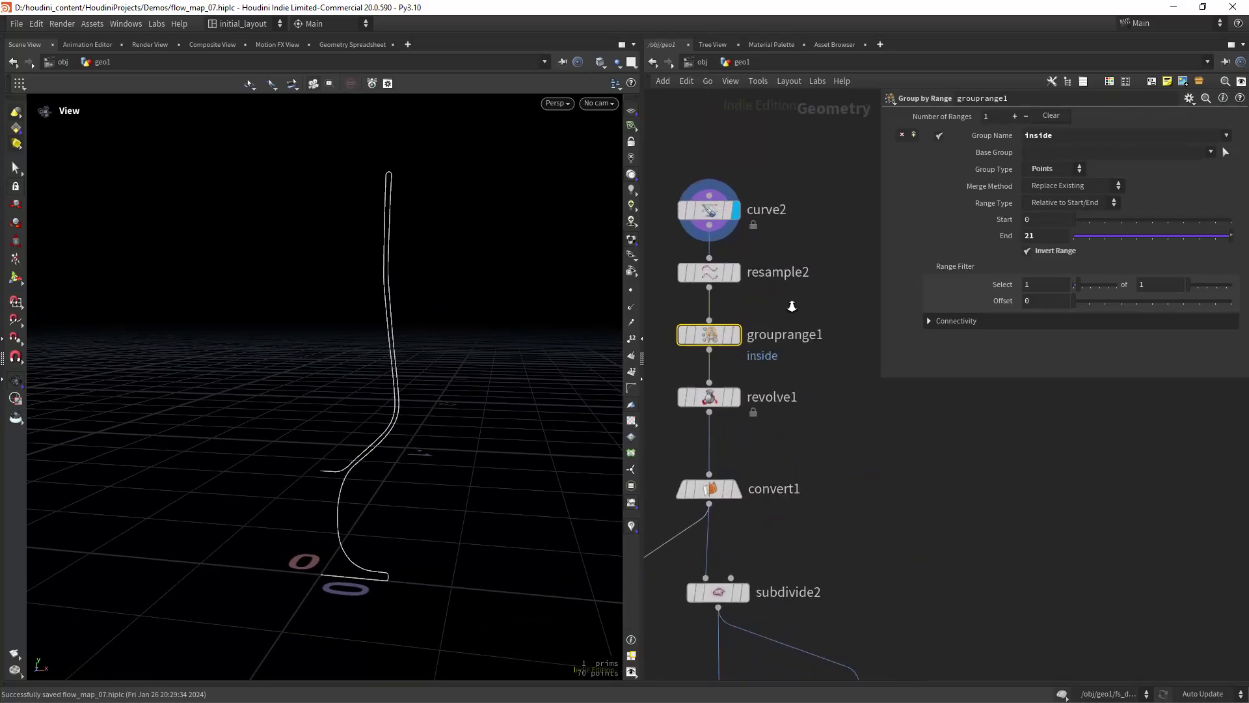
{"action": "left_click", "coordinate": [740, 272]}
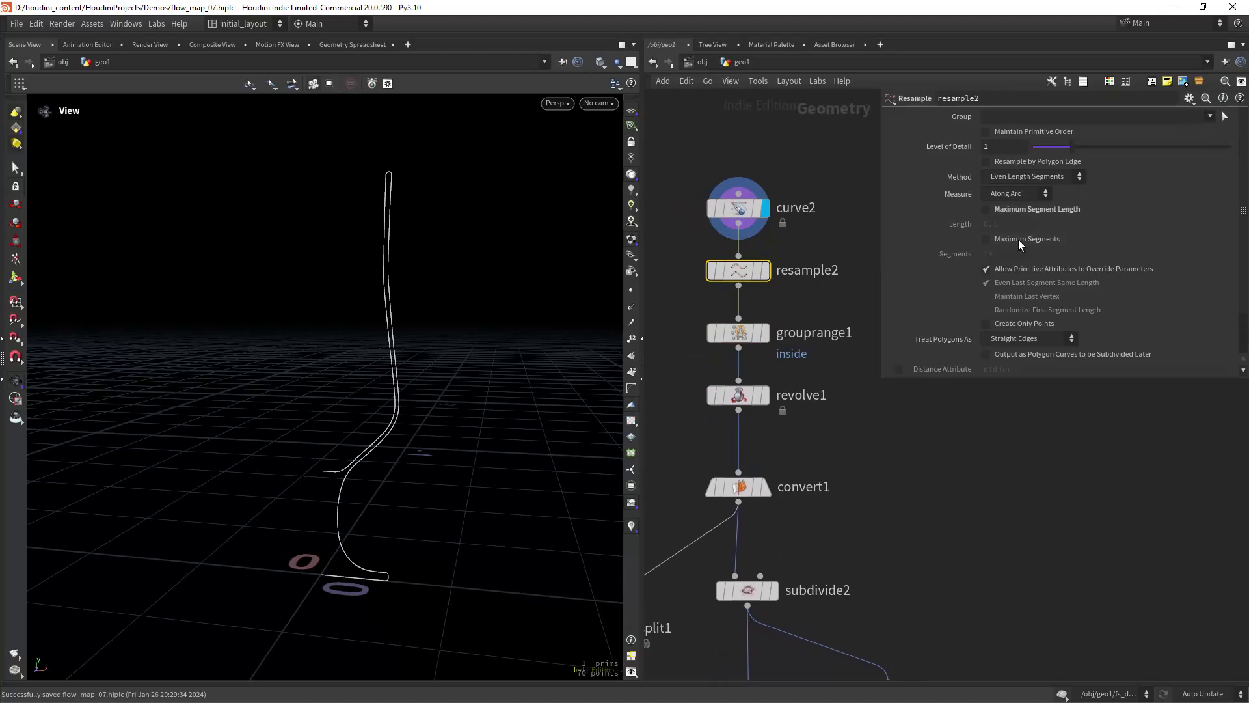
{"action": "left_click", "coordinate": [766, 270]}
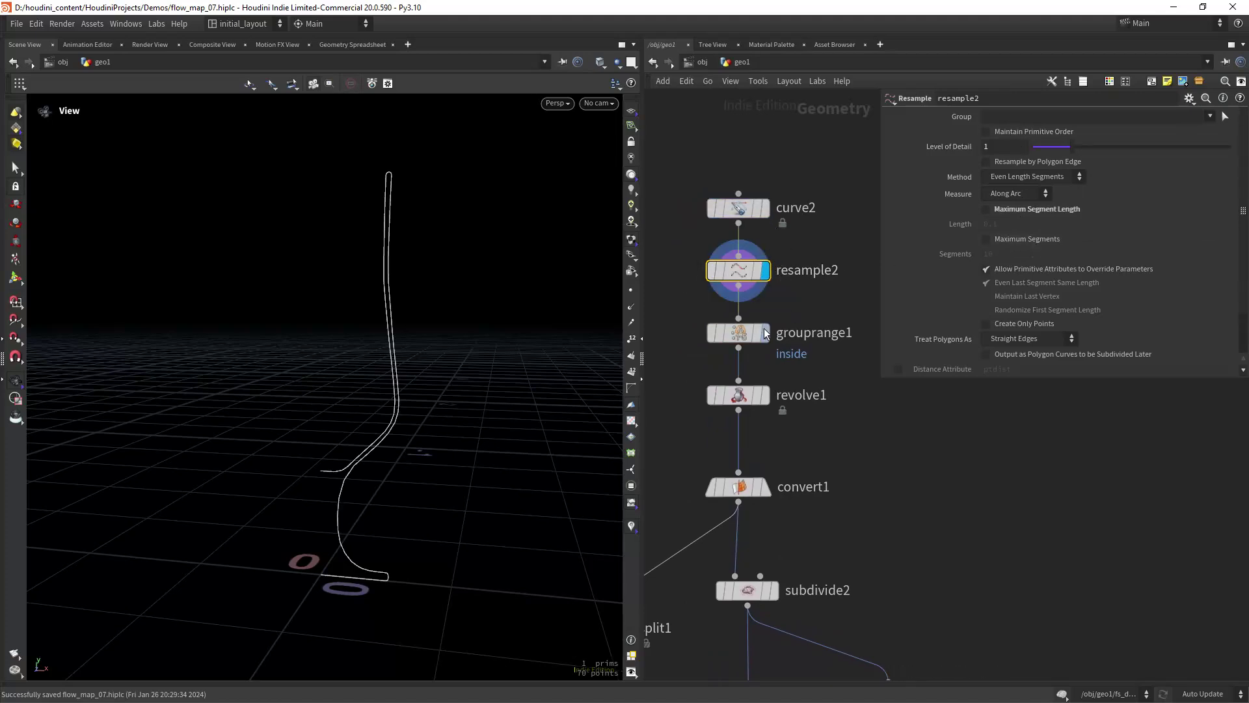
{"action": "left_click", "coordinate": [775, 302]}
{"action": "left_click", "coordinate": [740, 337]}
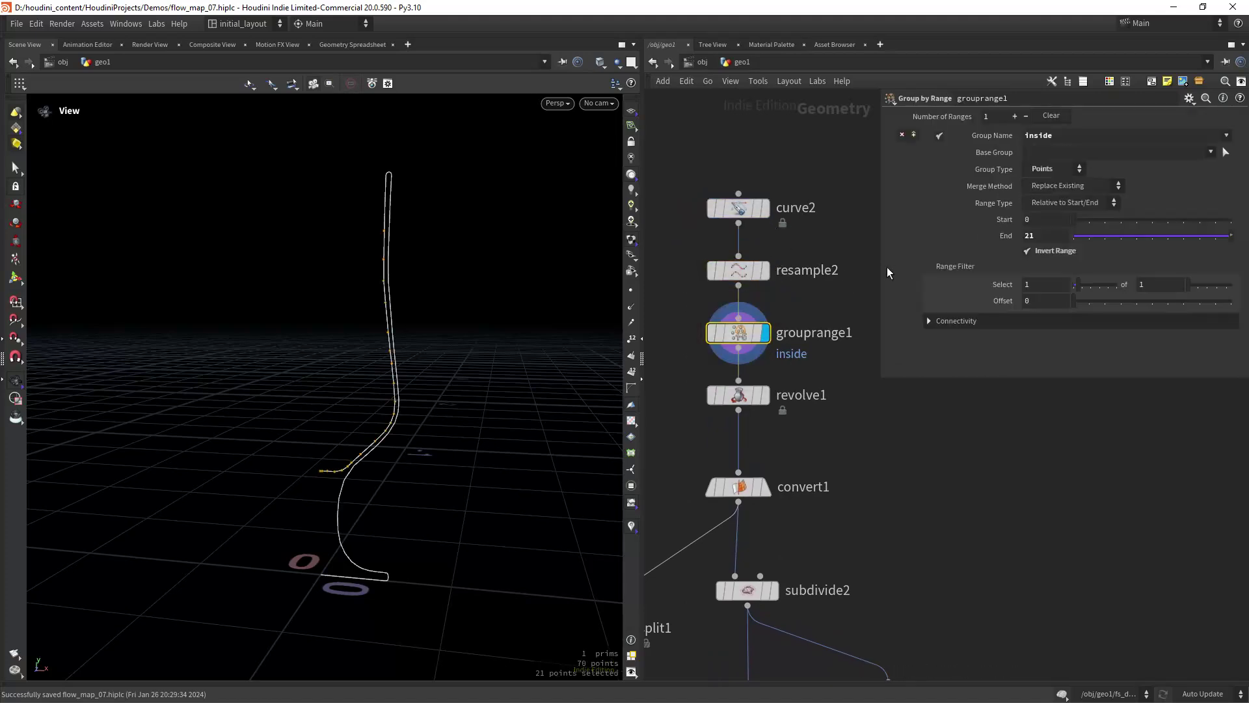
{"action": "left_click", "coordinate": [1033, 236]}
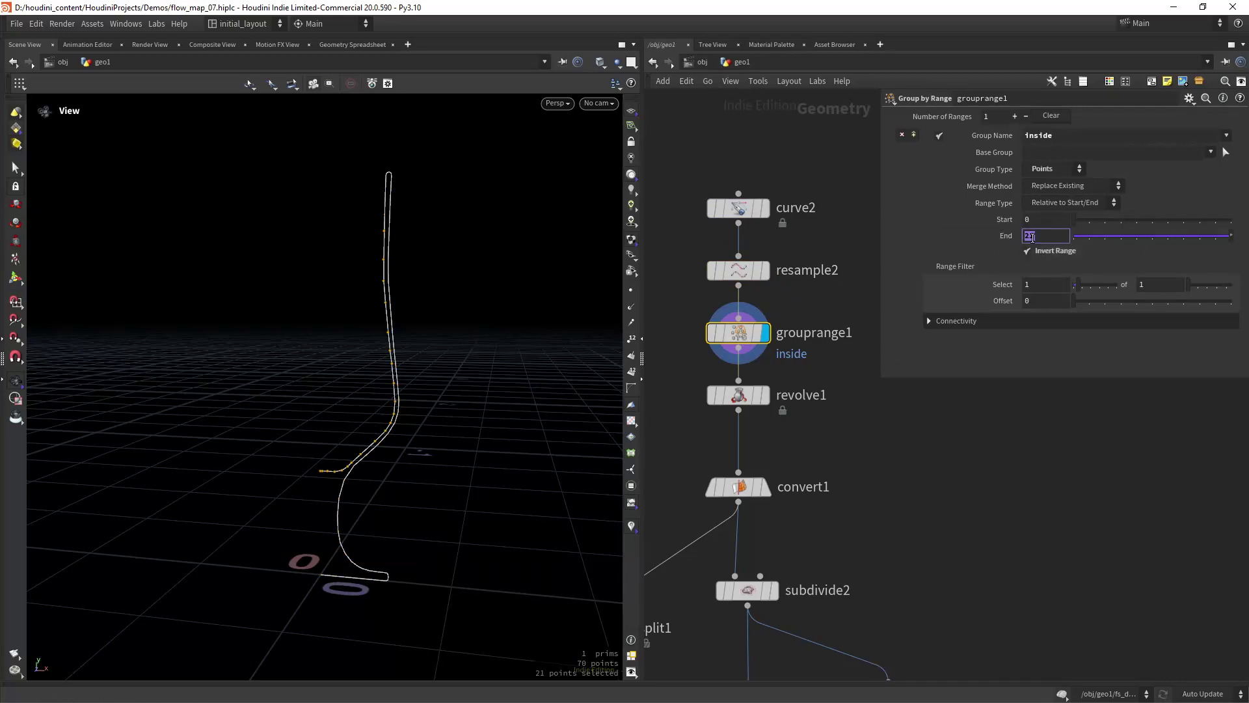
Display the subdivided glass from subdivide2 and show its wireframe over the shaded surface
{"action": "scroll", "coordinate": [888, 403], "scroll_direction": "down", "scroll_amount": 3}
{"action": "middle_click_drag", "start_coordinate": [887, 520], "coordinate": [836, 392]}
{"action": "left_click", "coordinate": [755, 406]}
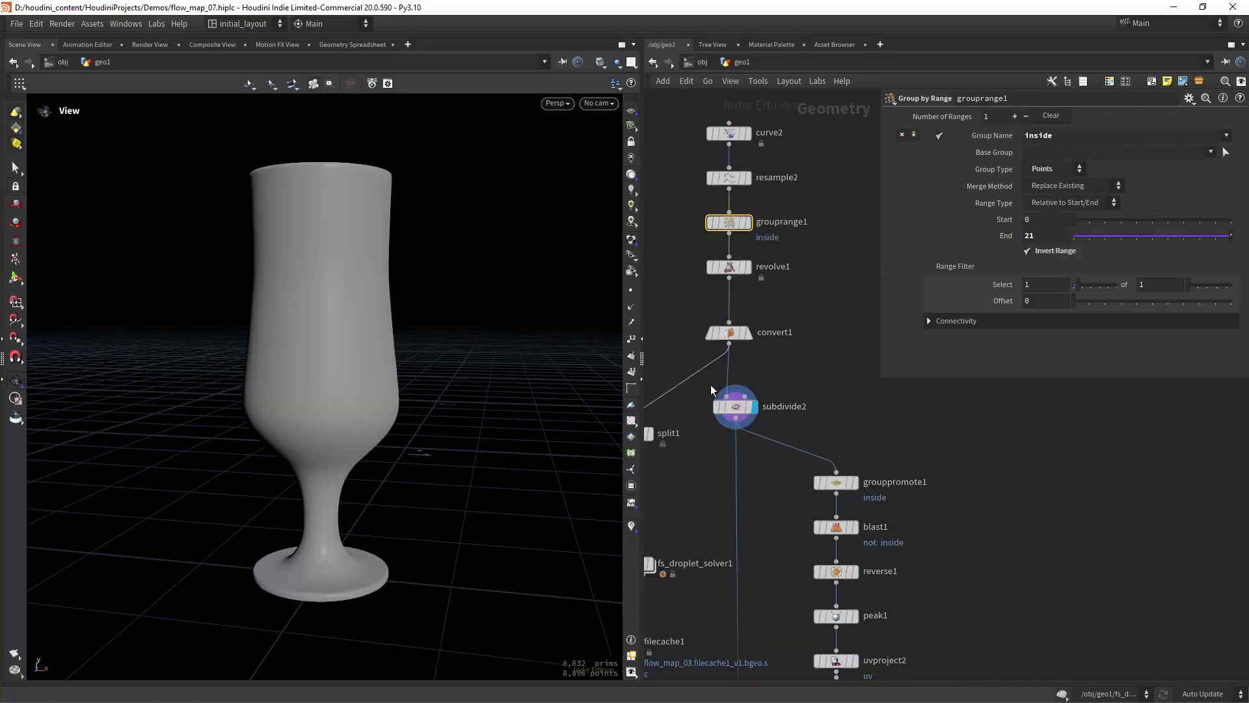
{"action": "mouse_move", "coordinate": [449, 378]}
{"action": "left_mouse_down"}
{"action": "mouse_move", "coordinate": [423, 386]}
{"action": "mouse_move", "coordinate": [436, 400]}
{"action": "mouse_move", "coordinate": [405, 360]}
{"action": "left_mouse_up"}
{"action": "key", "text": "shift+w"}
{"action": "middle_click_drag", "start_coordinate": [840, 457], "coordinate": [770, 351]}
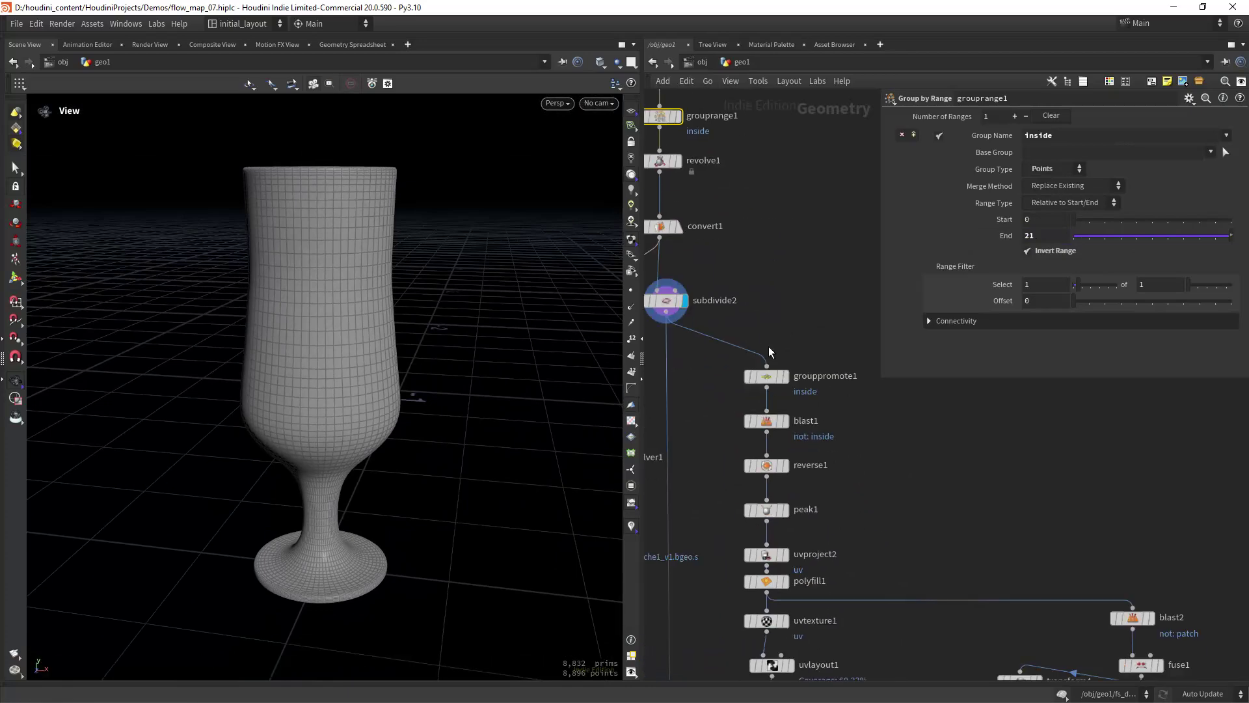
Display the nodes that isolate the glass's inside surface, starting at grouppromote1, and inspect the geometry from several angles
{"action": "left_click", "coordinate": [764, 377]}
{"action": "left_click", "coordinate": [785, 376]}
{"action": "left_click_drag", "start_coordinate": [371, 228], "coordinate": [435, 388]}
{"action": "middle_click_drag", "start_coordinate": [736, 214], "coordinate": [822, 385]}
{"action": "left_click", "coordinate": [744, 287]}
{"action": "middle_click_drag", "start_coordinate": [1048, 236], "coordinate": [1048, 236]}
{"action": "middle_click_drag", "start_coordinate": [869, 591], "coordinate": [769, 376]}
{"action": "left_click", "coordinate": [770, 376]}
{"action": "left_click_drag", "start_coordinate": [416, 417], "coordinate": [403, 293]}
{"action": "left_click", "coordinate": [772, 466]}
Examine the remaining nodes of the inside-surface branch down to flowmap_visualize2 and display its textured result
{"action": "left_click", "coordinate": [777, 349]}
{"action": "left_click_drag", "start_coordinate": [758, 377], "coordinate": [757, 387]}
{"action": "left_click", "coordinate": [769, 340]}
{"action": "middle_click_drag", "start_coordinate": [841, 374], "coordinate": [834, 338]}
{"action": "left_click", "coordinate": [764, 348]}
{"action": "scroll", "coordinate": [784, 338], "scroll_direction": "down", "scroll_amount": 3}
{"action": "mouse_move", "coordinate": [435, 413]}
{"action": "left_mouse_down"}
{"action": "mouse_move", "coordinate": [424, 364]}
{"action": "mouse_move", "coordinate": [477, 474]}
{"action": "mouse_move", "coordinate": [456, 371]}
{"action": "mouse_move", "coordinate": [374, 414]}
{"action": "mouse_move", "coordinate": [323, 410]}
{"action": "mouse_move", "coordinate": [446, 404]}
{"action": "left_mouse_up"}
{"action": "left_click", "coordinate": [750, 232]}
{"action": "left_click", "coordinate": [747, 425]}
{"action": "left_click", "coordinate": [771, 424]}
Try the Viewport Shader output on flowmap_visualize2 and restore the Vertex Color output
{"action": "scroll", "coordinate": [397, 395], "scroll_direction": "up", "scroll_amount": 4}
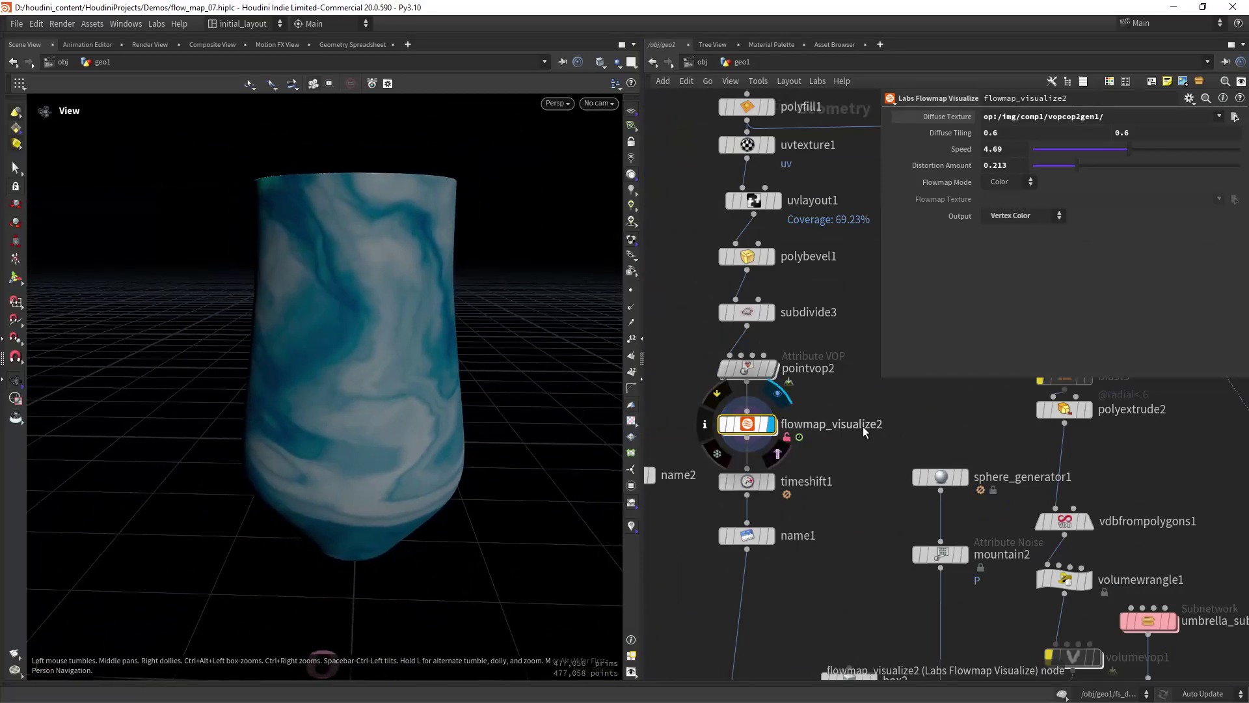
{"action": "middle_click_drag", "start_coordinate": [834, 350], "coordinate": [840, 376]}
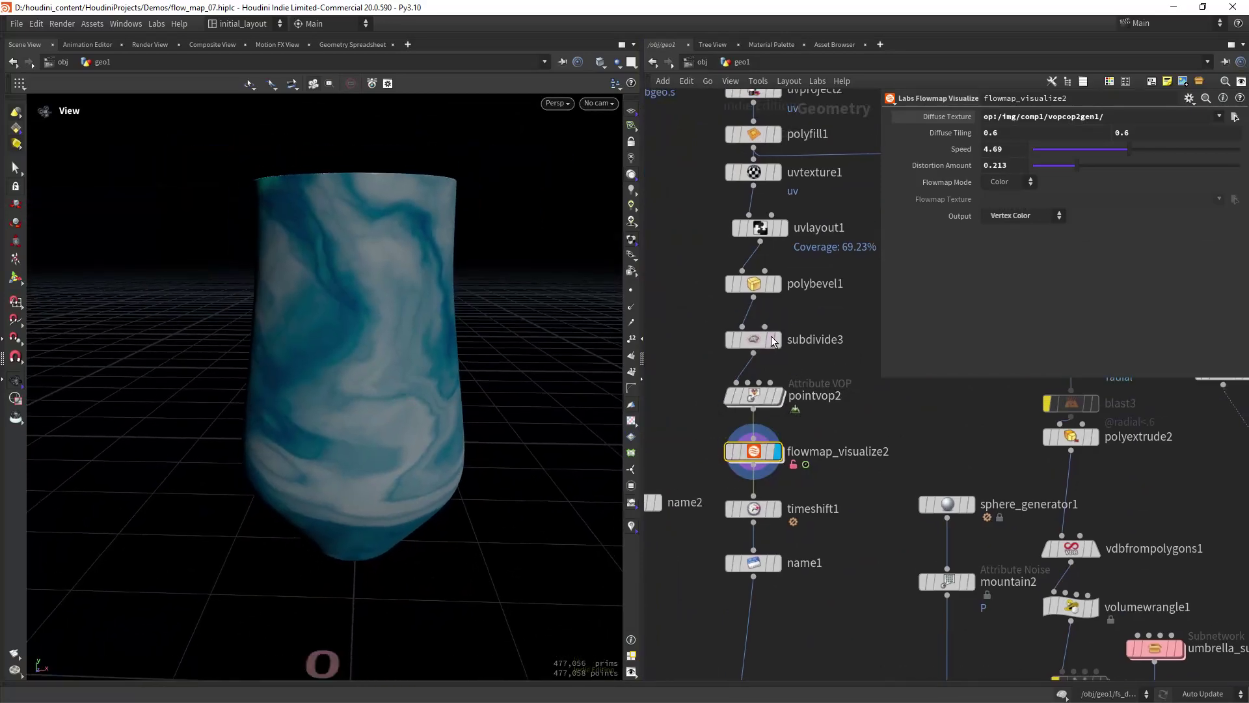
{"action": "left_click", "coordinate": [996, 182]}
{"action": "left_click", "coordinate": [1011, 217]}
{"action": "left_click", "coordinate": [1008, 230]}
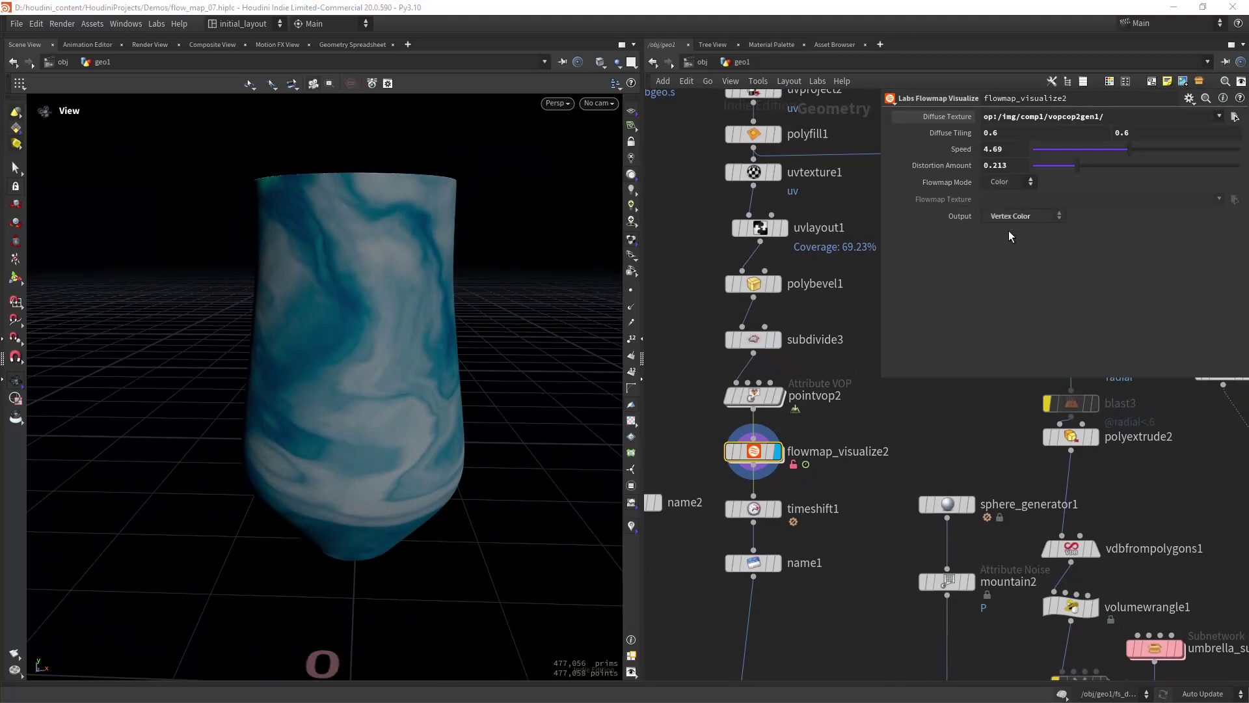
{"action": "left_click", "coordinate": [1150, 684]}
{"action": "left_click", "coordinate": [1209, 683]}
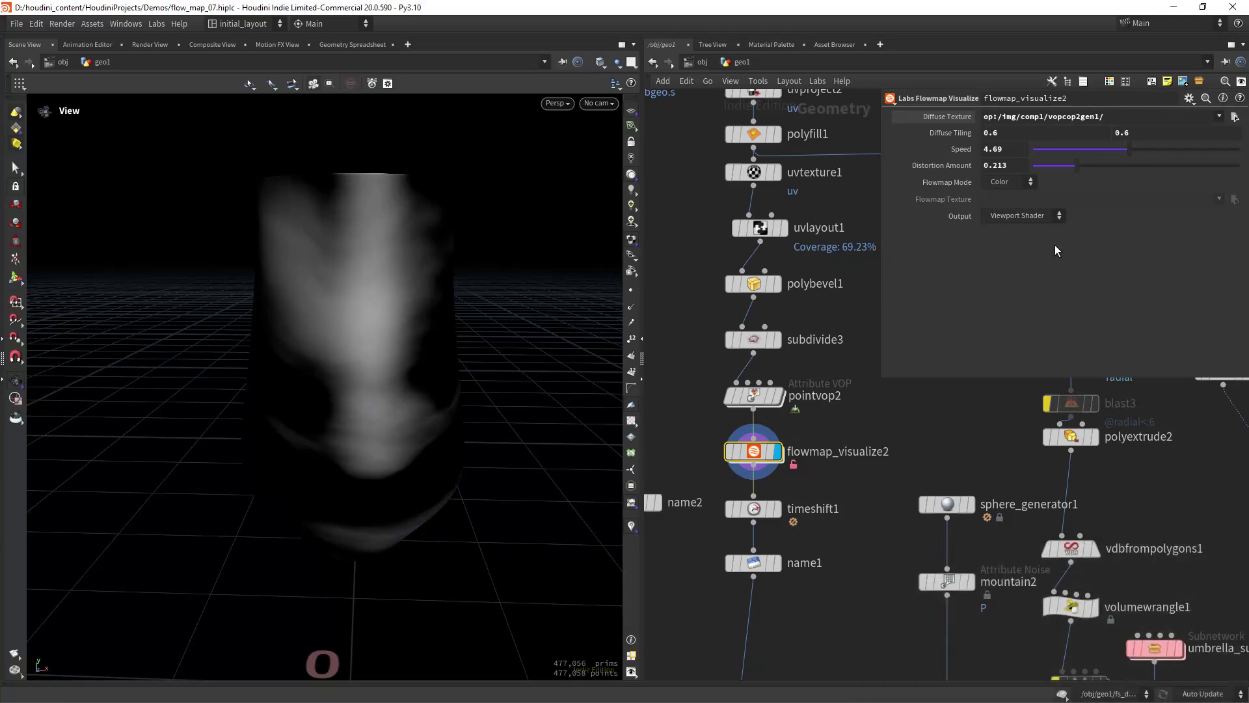
{"action": "left_click", "coordinate": [1015, 241]}
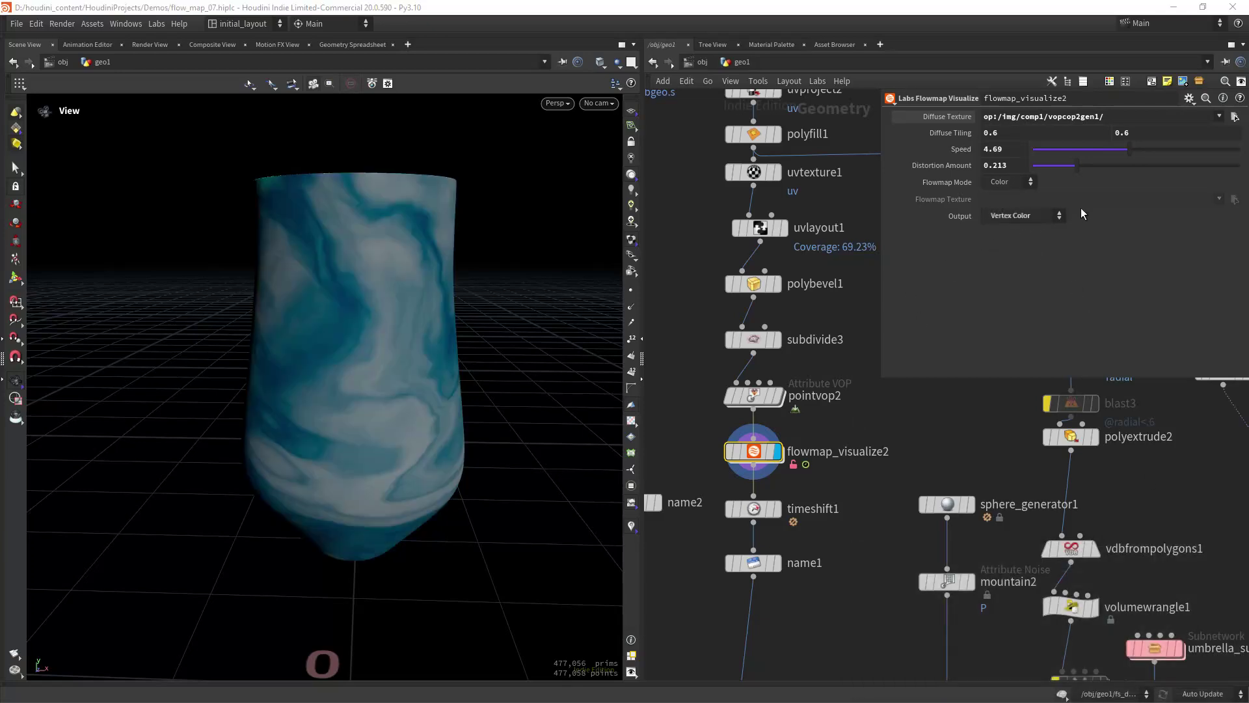
Bypass pointvop2 to compare the texture without its flow noise, and re-enable the node
{"action": "mouse_move", "coordinate": [755, 397]}
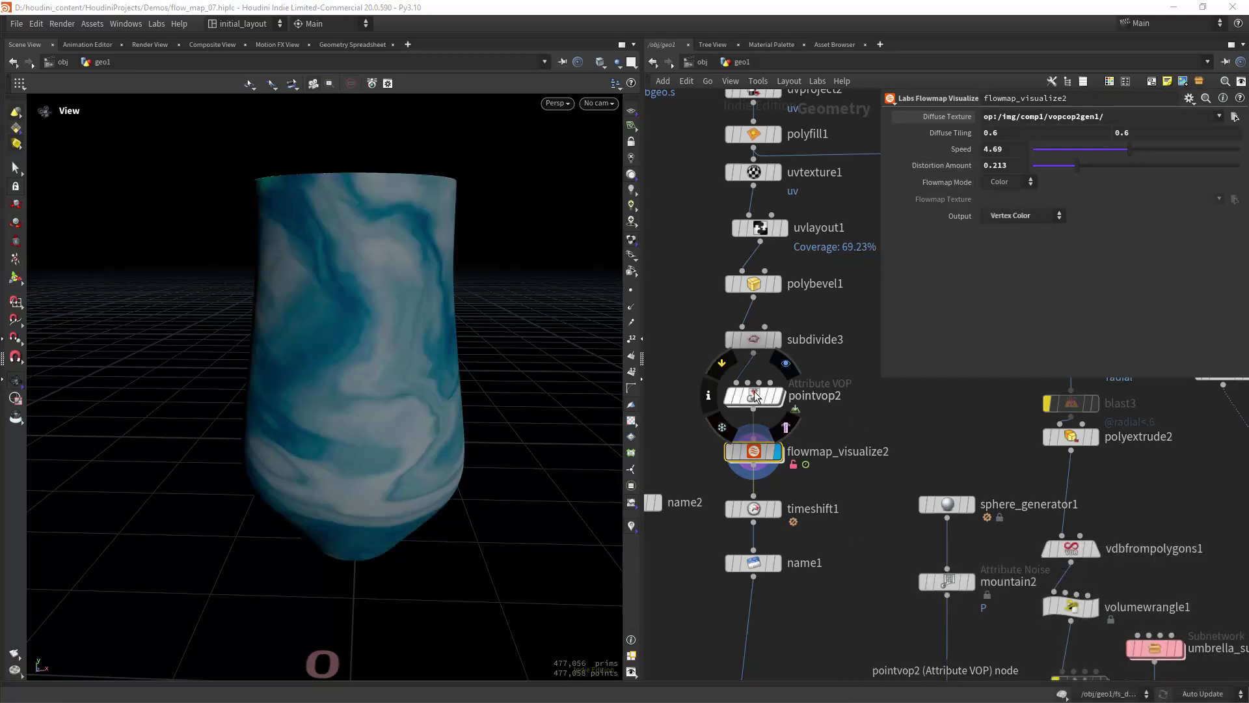
{"action": "left_click", "coordinate": [734, 361]}
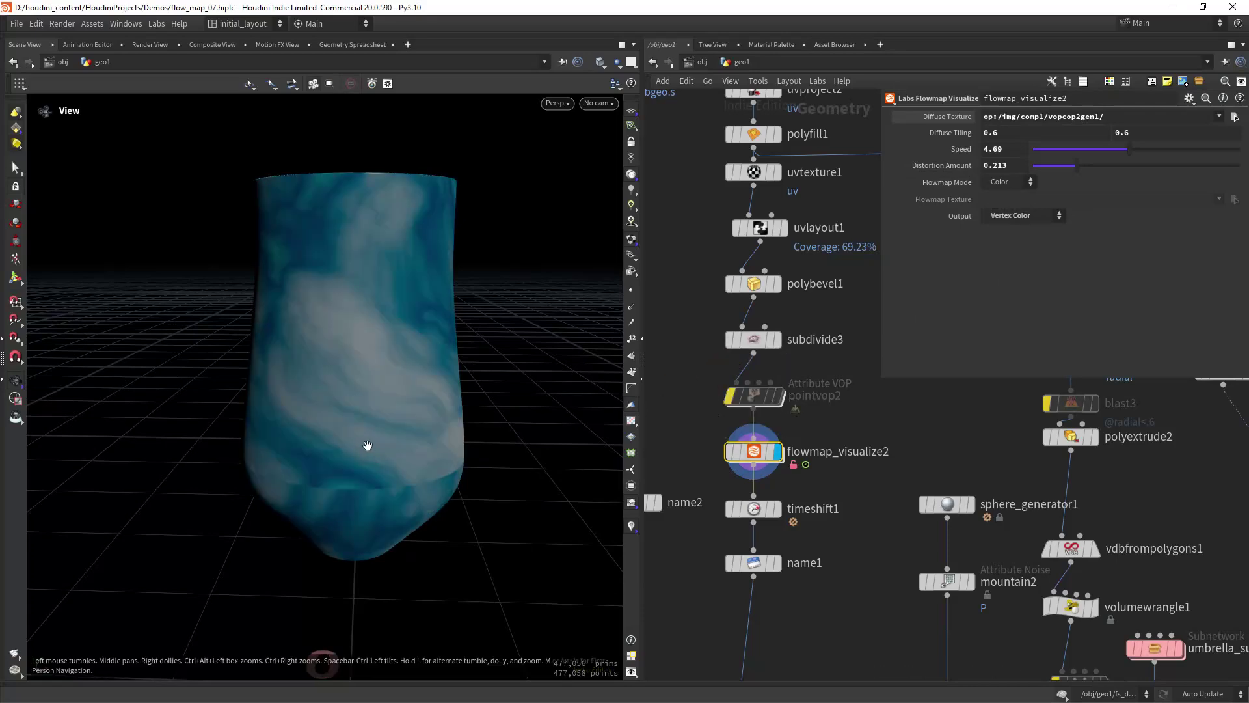
{"action": "mouse_move", "coordinate": [365, 443]}
{"action": "left_mouse_down"}
{"action": "mouse_move", "coordinate": [474, 427]}
{"action": "mouse_move", "coordinate": [295, 462]}
{"action": "mouse_move", "coordinate": [368, 436]}
{"action": "left_mouse_up"}
{"action": "left_click", "coordinate": [727, 369]}
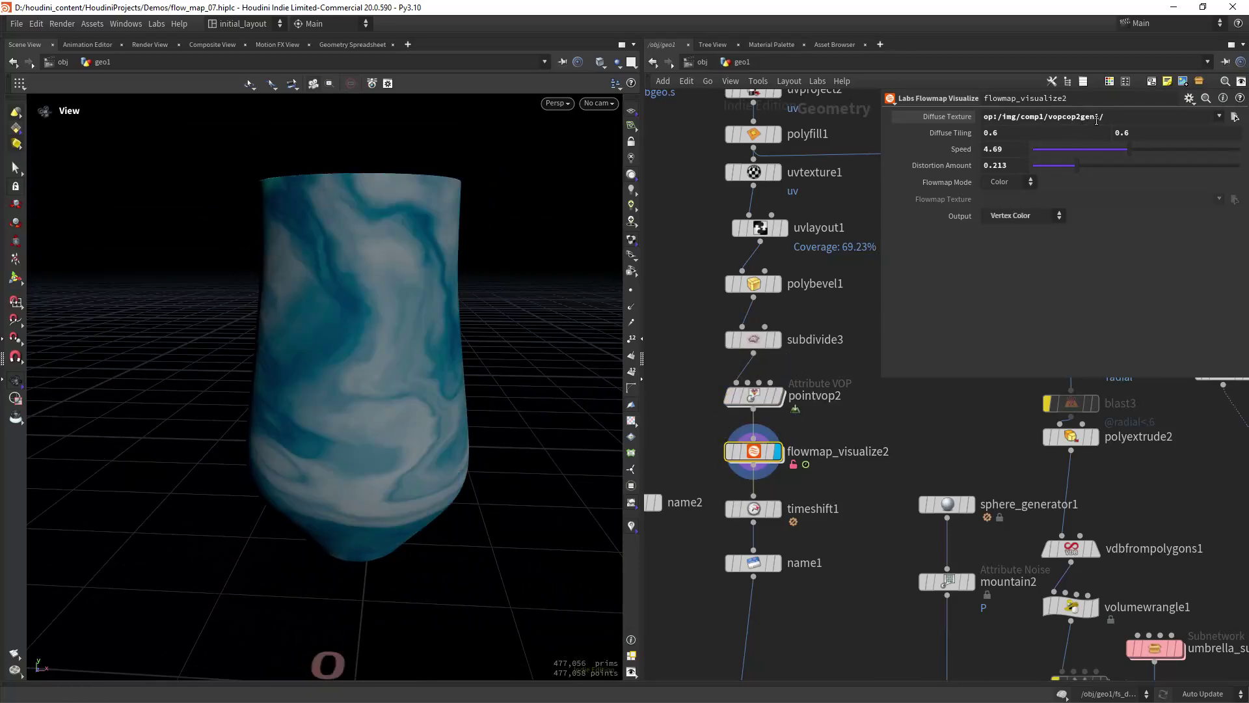
Open the comp1 network under img and view the vopcop2gen1 texture in the composite view
{"action": "left_click", "coordinate": [702, 63]}
{"action": "left_click", "coordinate": [720, 88]}
{"action": "double_click", "coordinate": [751, 383]}
{"action": "left_click", "coordinate": [212, 44]}
{"action": "scroll", "coordinate": [399, 345], "scroll_direction": "down", "scroll_amount": 5}
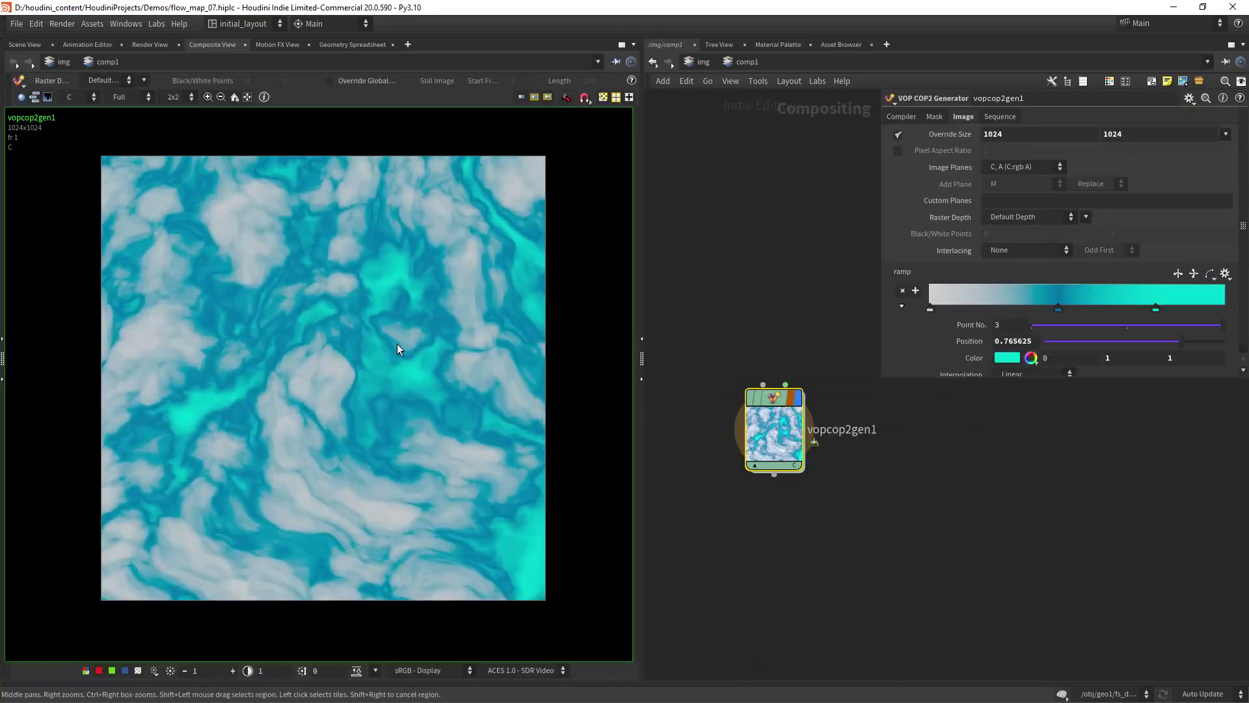
{"action": "scroll", "coordinate": [397, 345], "scroll_direction": "up", "scroll_amount": 1}
Enter vopcop2gen1 and inspect the turbulent noise and add nodes that distort the texture position
{"action": "double_click", "coordinate": [774, 426]}
{"action": "scroll", "coordinate": [783, 424], "scroll_direction": "up", "scroll_amount": 5}
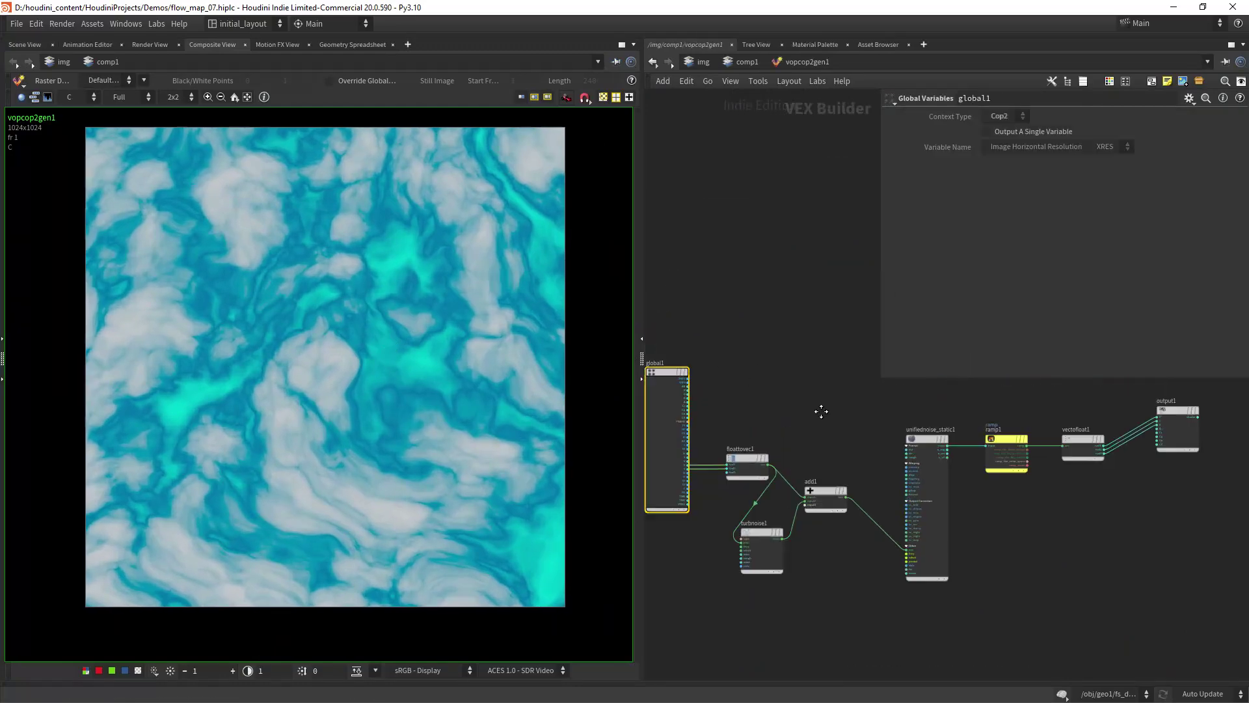
{"action": "left_click_drag", "start_coordinate": [748, 476], "coordinate": [814, 531]}
{"action": "middle_click_drag", "start_coordinate": [806, 531], "coordinate": [661, 444]}
{"action": "left_click_drag", "start_coordinate": [852, 540], "coordinate": [775, 451]}
{"action": "middle_click_drag", "start_coordinate": [1010, 575], "coordinate": [692, 545]}
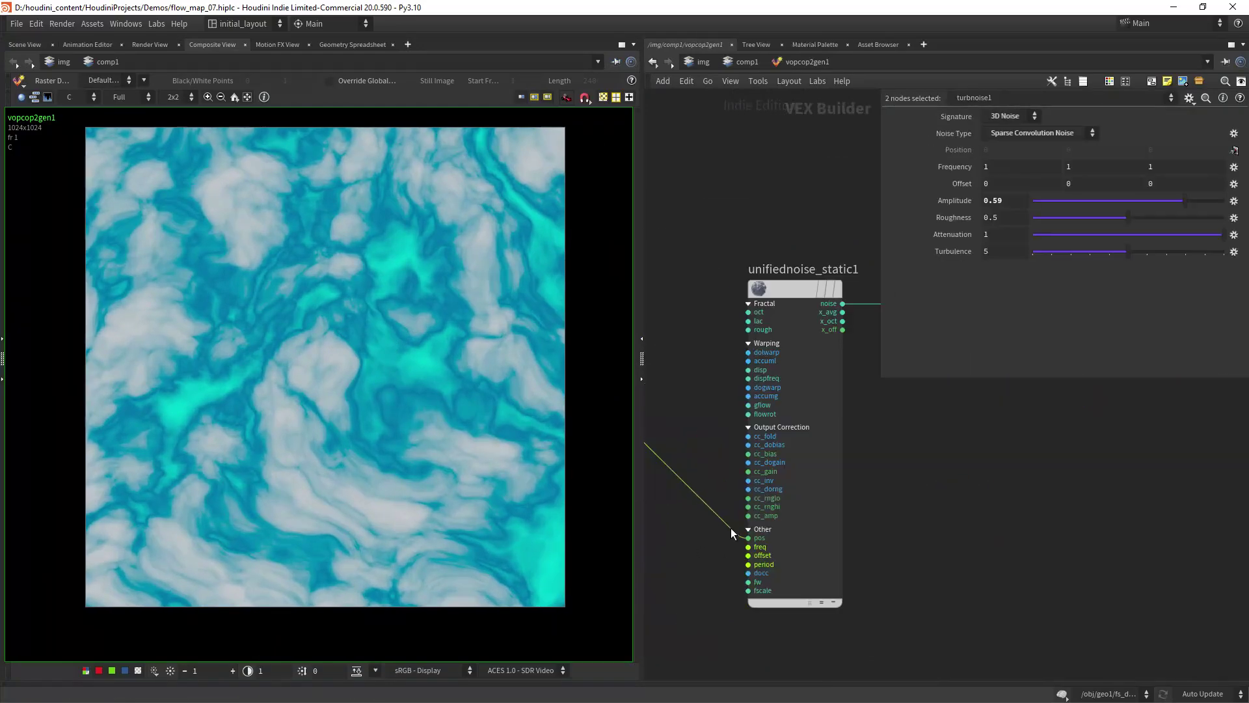
Inspect the periodic unified noise, ramp and vector-to-float nodes, and go back up to comp1
{"action": "left_click", "coordinate": [802, 514]}
{"action": "middle_click_drag", "start_coordinate": [915, 402], "coordinate": [756, 515]}
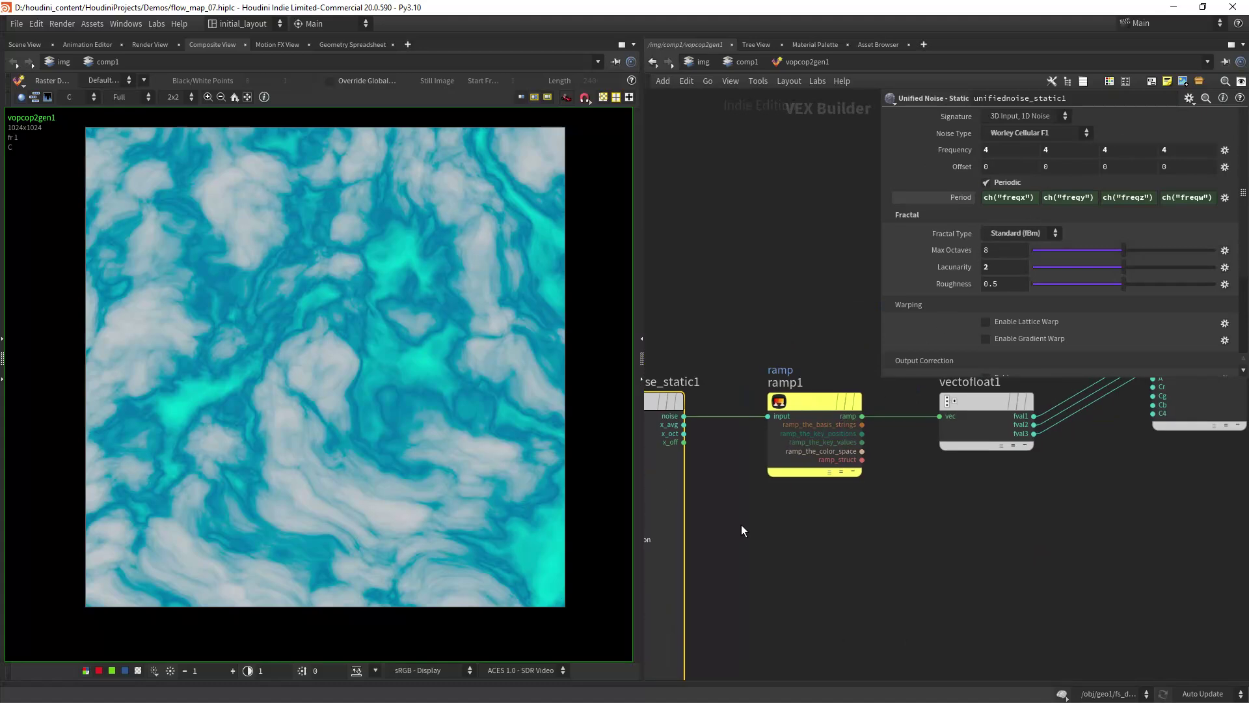
{"action": "middle_click_drag", "start_coordinate": [771, 415], "coordinate": [1172, 308]}
{"action": "scroll", "coordinate": [852, 526], "scroll_direction": "down", "scroll_amount": 4}
{"action": "middle_click_drag", "start_coordinate": [895, 417], "coordinate": [721, 478]}
{"action": "scroll", "coordinate": [753, 366], "scroll_direction": "up", "scroll_amount": 5}
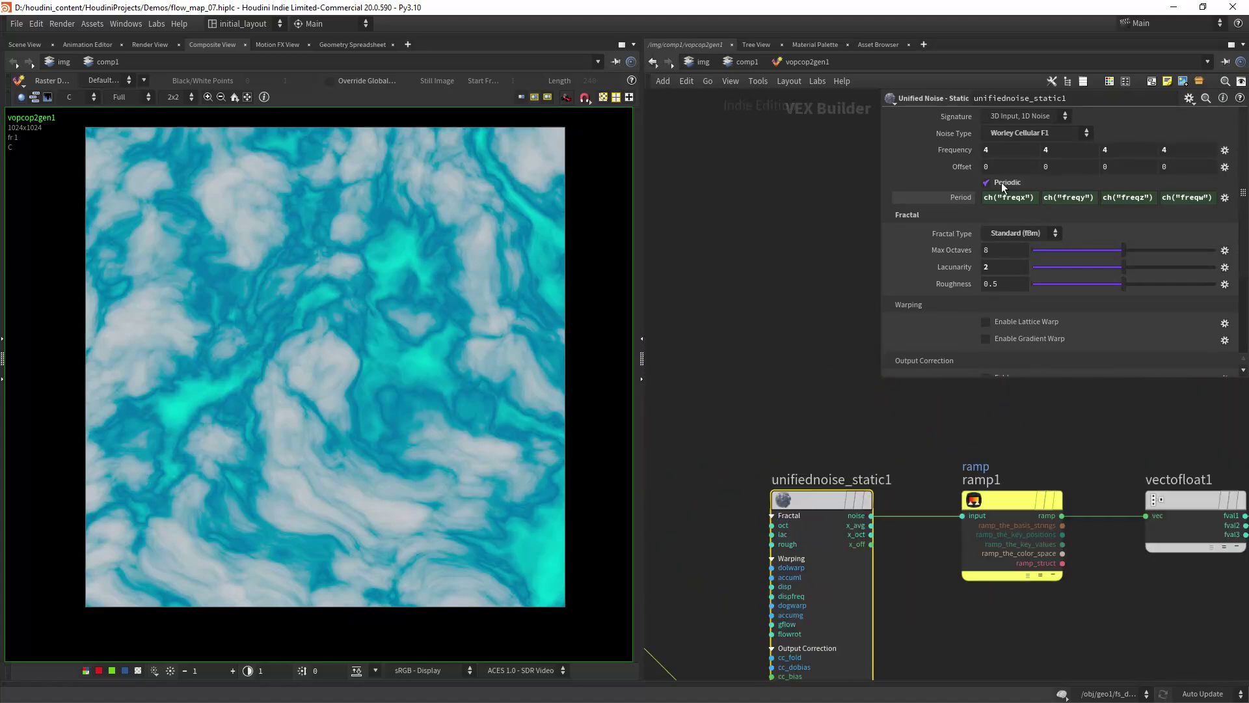
{"action": "key", "text": "Down"}
{"action": "key", "text": "Down"}
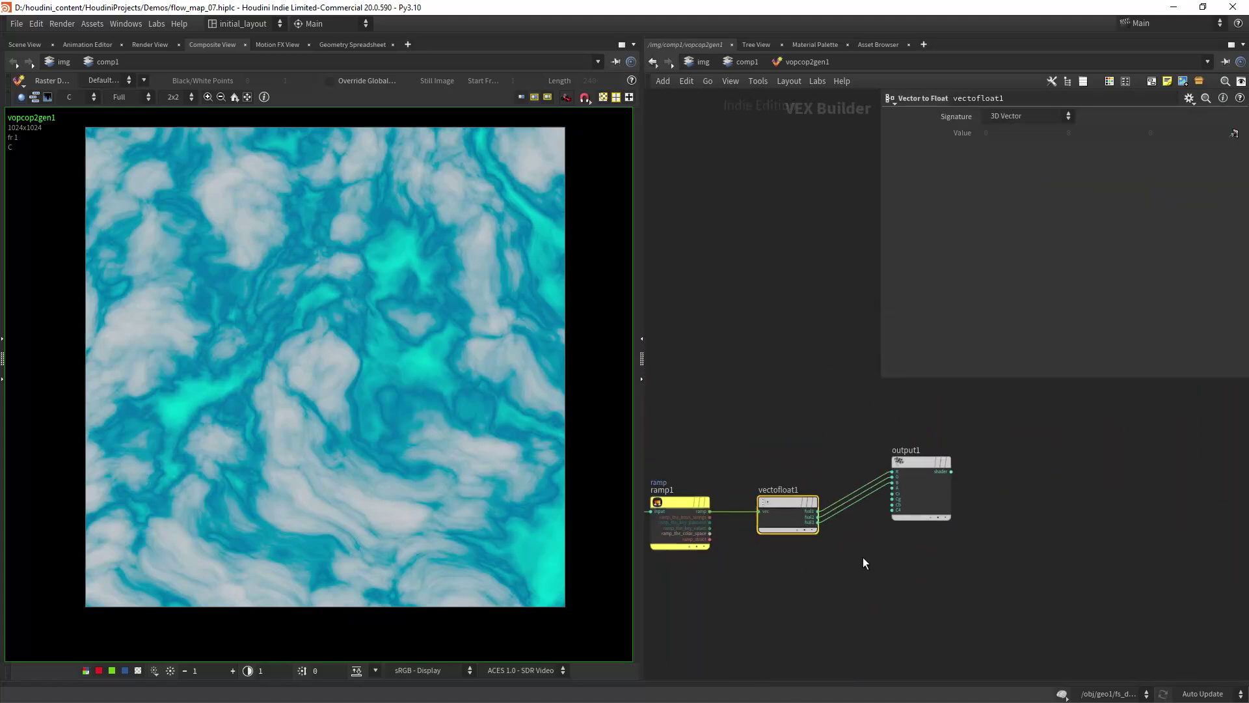
{"action": "key", "text": "u"}
Try shifting the middle blue point of the vopcop2gen1 color ramp toward the gray end, and undo the change
{"action": "left_click_drag", "start_coordinate": [1054, 310], "coordinate": [1068, 319]}
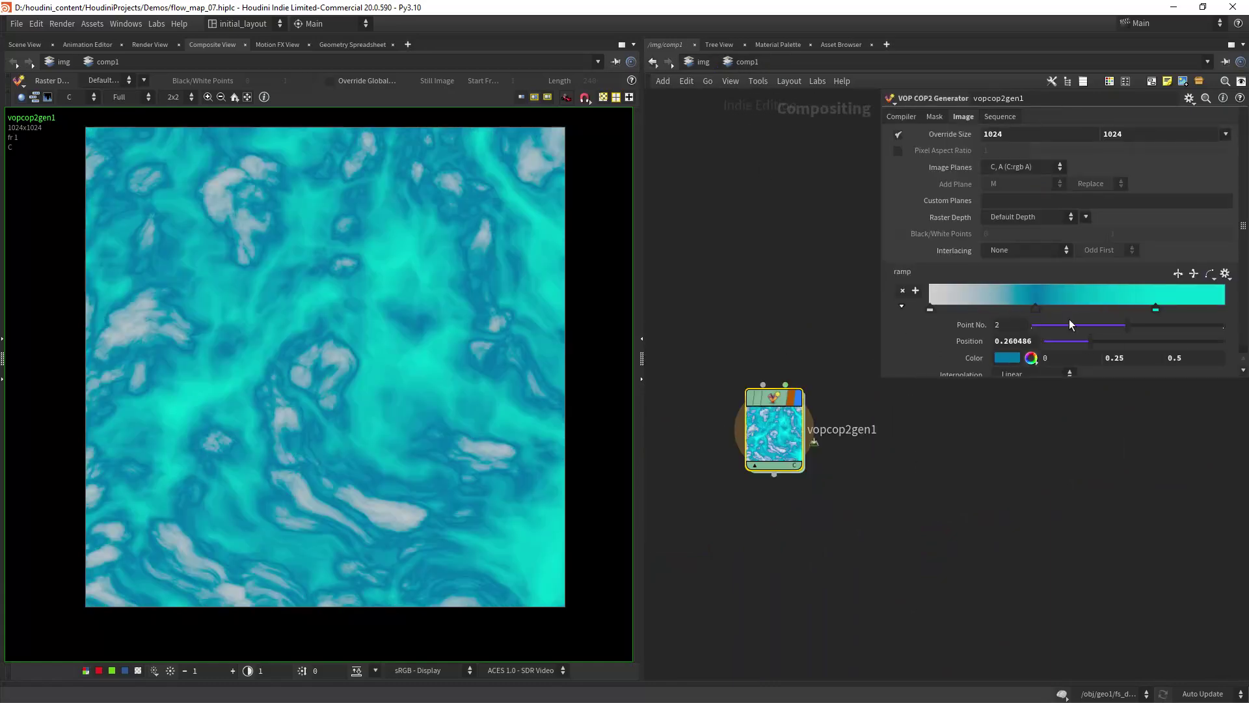
{"action": "key", "text": "ctrl+z"}
{"action": "scroll", "coordinate": [791, 312], "scroll_direction": "up", "scroll_amount": 1}
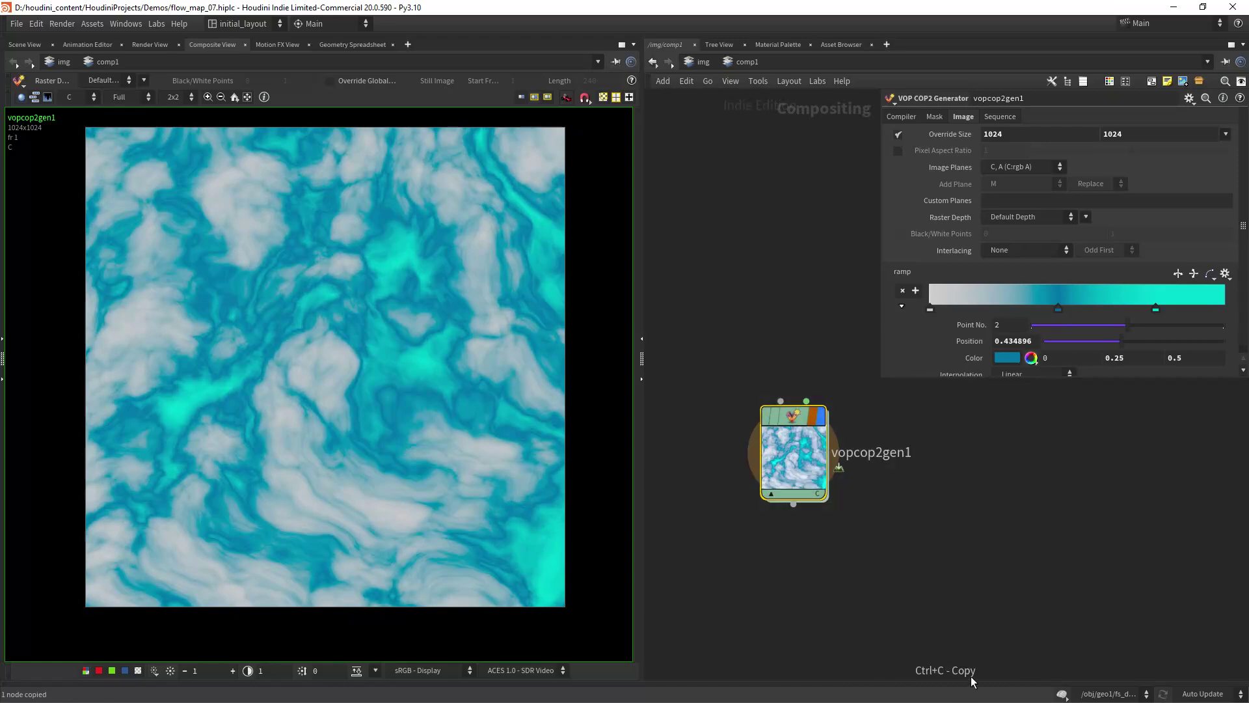
Return to the geo1 network and its 3D scene view
{"action": "left_click", "coordinate": [704, 62]}
{"action": "left_click", "coordinate": [723, 168]}
{"action": "left_click", "coordinate": [704, 63]}
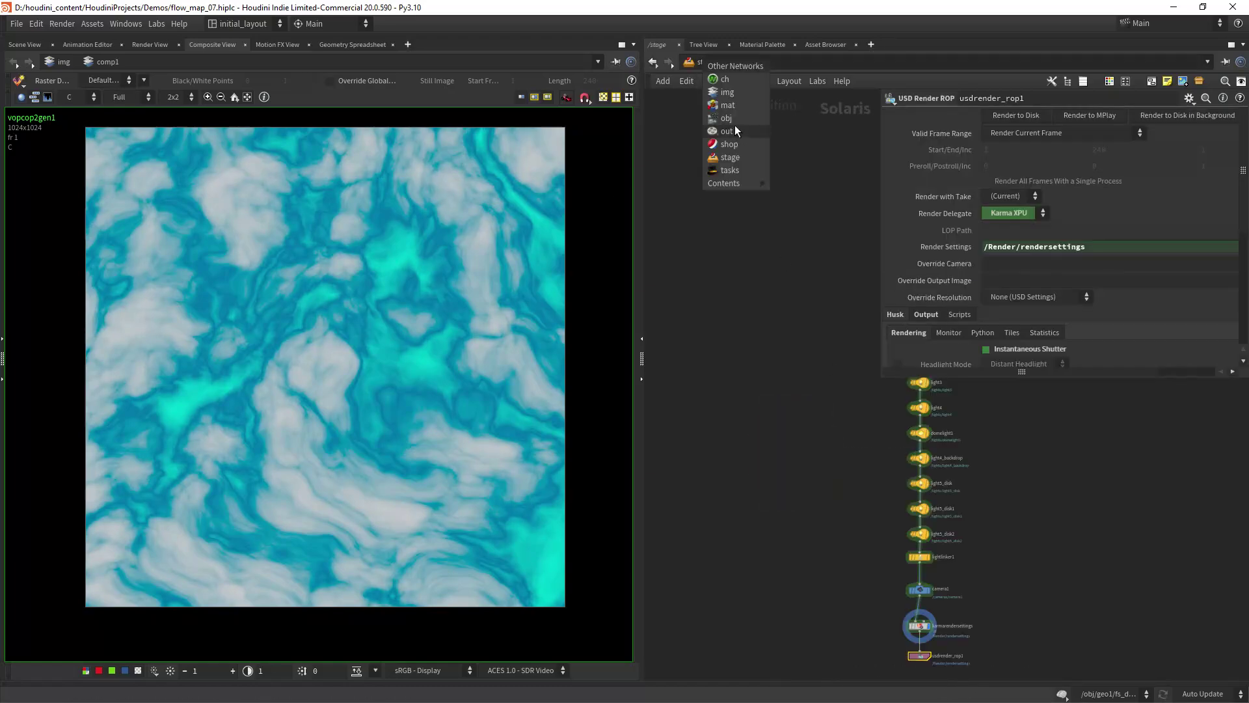
{"action": "left_click", "coordinate": [733, 122]}
{"action": "left_click", "coordinate": [24, 44]}
{"action": "double_click", "coordinate": [854, 361]}
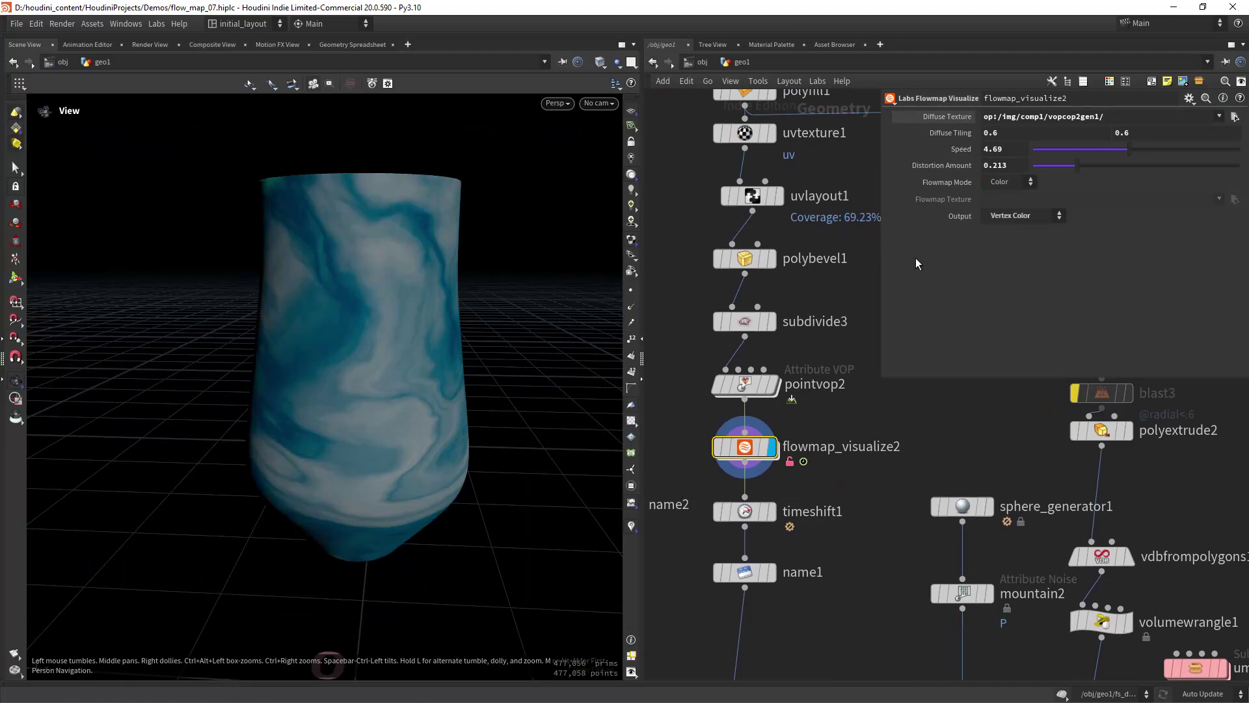
Check the diffuse texture path of flowmap_visualize2 and temporarily bypass pointvop2 to inspect the texture seams
{"action": "left_click", "coordinate": [1003, 118]}
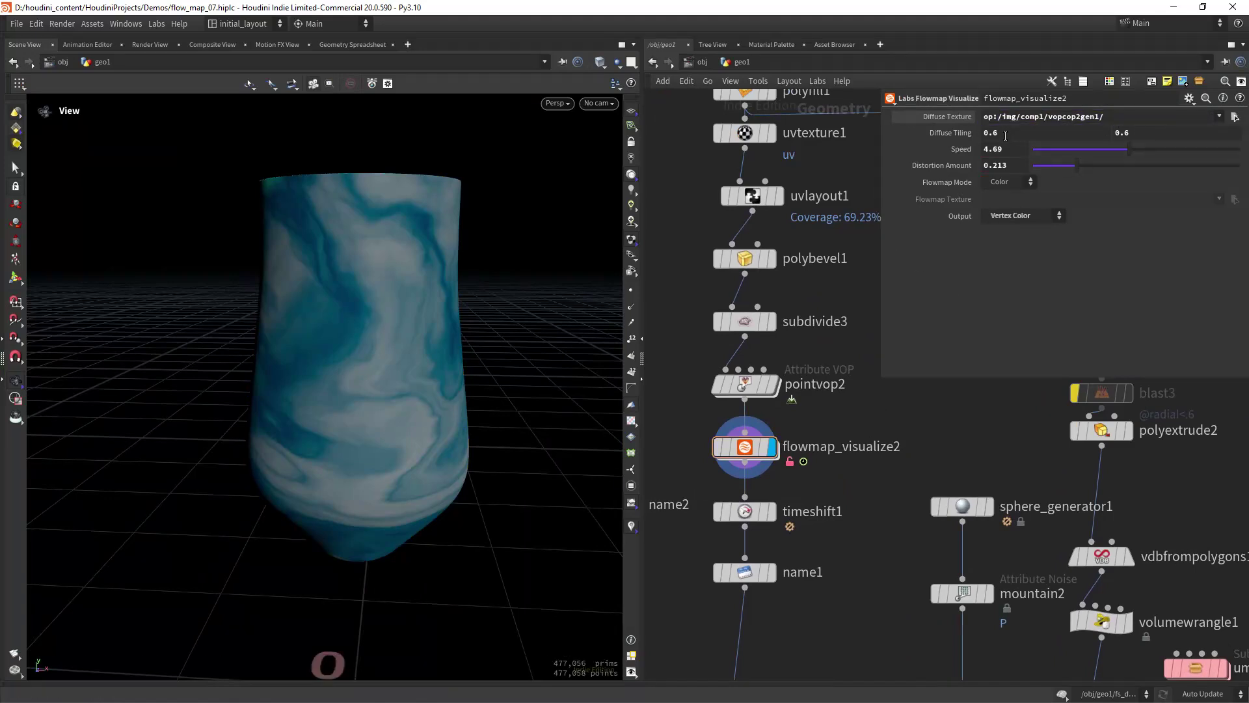
{"action": "left_click", "coordinate": [719, 384]}
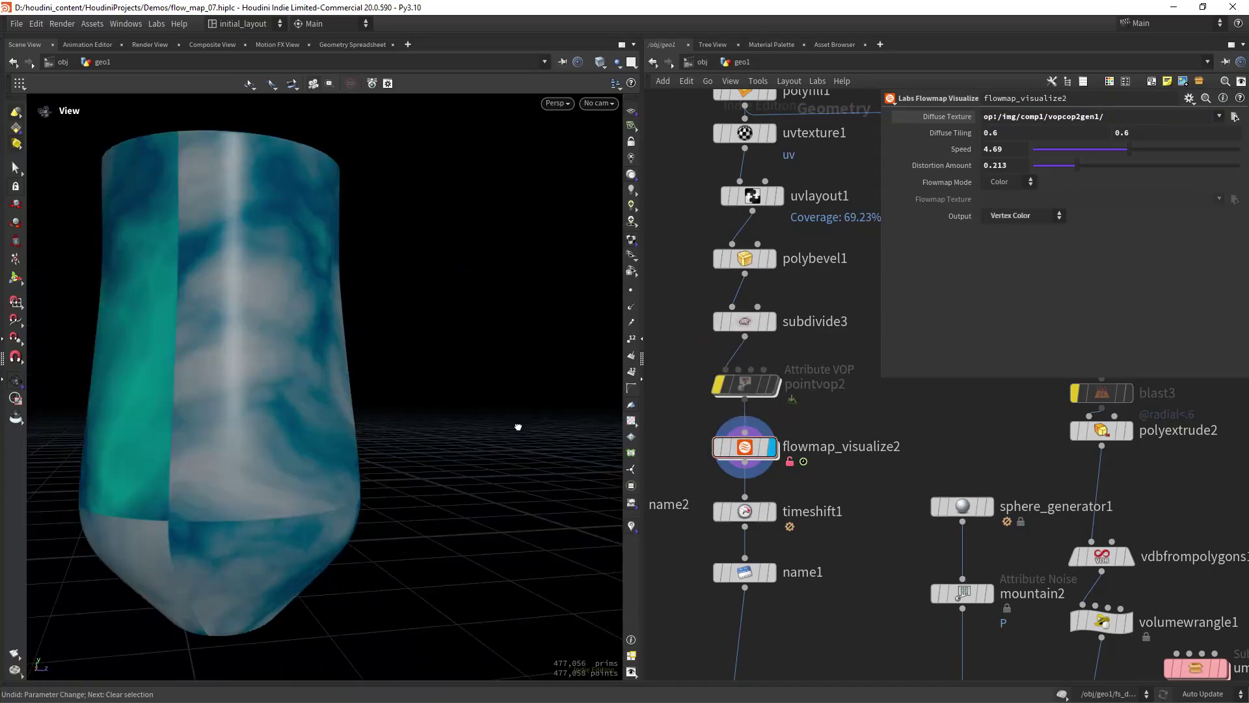
{"action": "left_click", "coordinate": [719, 384]}
Enter pointvop2 and inspect the aaflownoise1 node and its connection to the geometry output
{"action": "double_click", "coordinate": [745, 385]}
{"action": "middle_click_drag", "start_coordinate": [928, 534], "coordinate": [881, 601]}
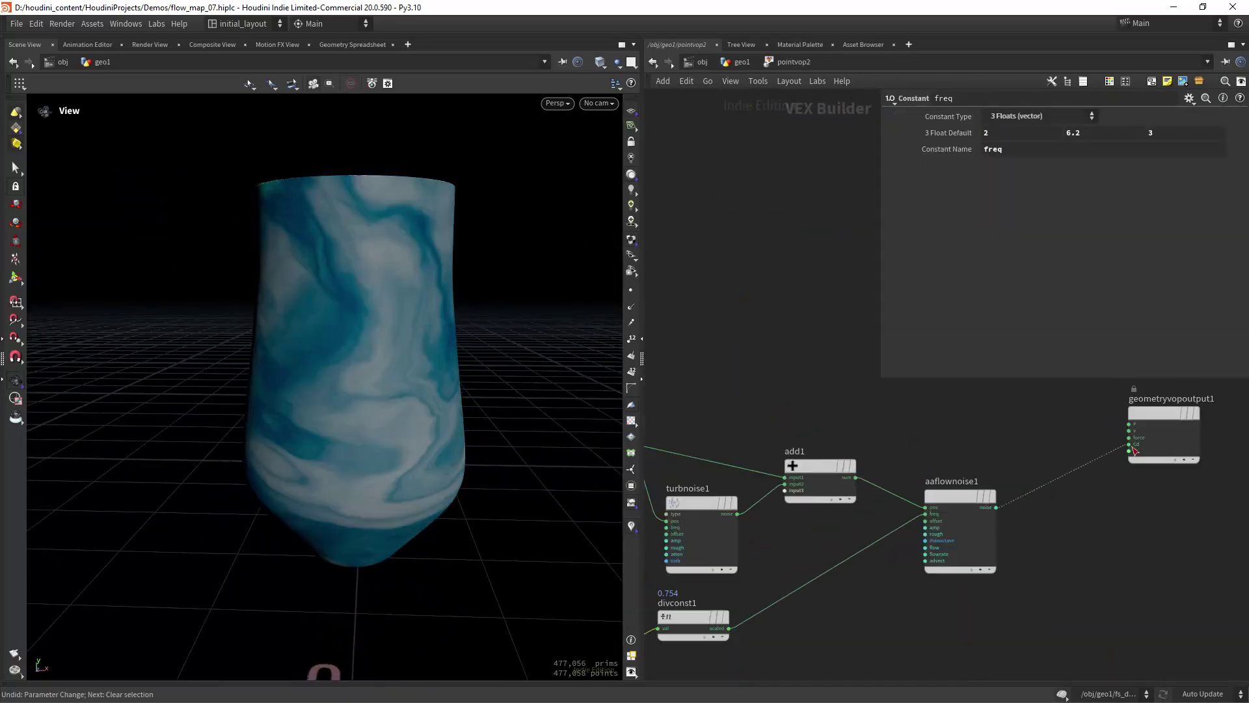
{"action": "scroll", "coordinate": [961, 505], "scroll_direction": "up", "scroll_amount": 3}
{"action": "left_click", "coordinate": [956, 490]}
{"action": "scroll", "coordinate": [885, 609], "scroll_direction": "down", "scroll_amount": 4}
{"action": "middle_click_drag", "start_coordinate": [751, 544], "coordinate": [890, 439]}
Inspect the freq constant, divconst1 and turbulent noise nodes feeding the flow noise, and go back up to geo1
{"action": "left_click_drag", "start_coordinate": [965, 384], "coordinate": [824, 478]}
{"action": "left_click_drag", "start_coordinate": [887, 594], "coordinate": [781, 514]}
{"action": "scroll", "coordinate": [882, 520], "scroll_direction": "up", "scroll_amount": 4}
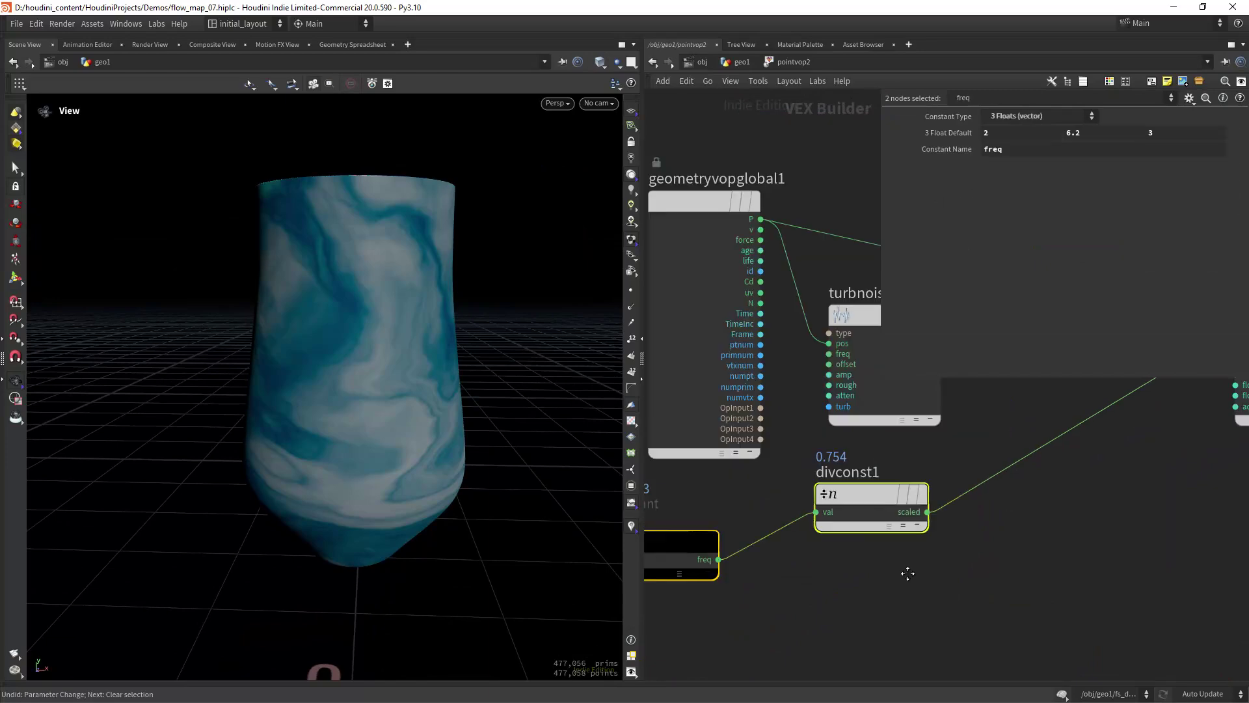
{"action": "scroll", "coordinate": [907, 572], "scroll_direction": "down", "scroll_amount": 4}
{"action": "middle_click_drag", "start_coordinate": [1096, 468], "coordinate": [916, 510]}
{"action": "left_click", "coordinate": [916, 482]}
{"action": "middle_click_drag", "start_coordinate": [962, 216], "coordinate": [1129, 174]}
{"action": "key", "text": "ctrl+z"}
{"action": "key", "text": "u"}
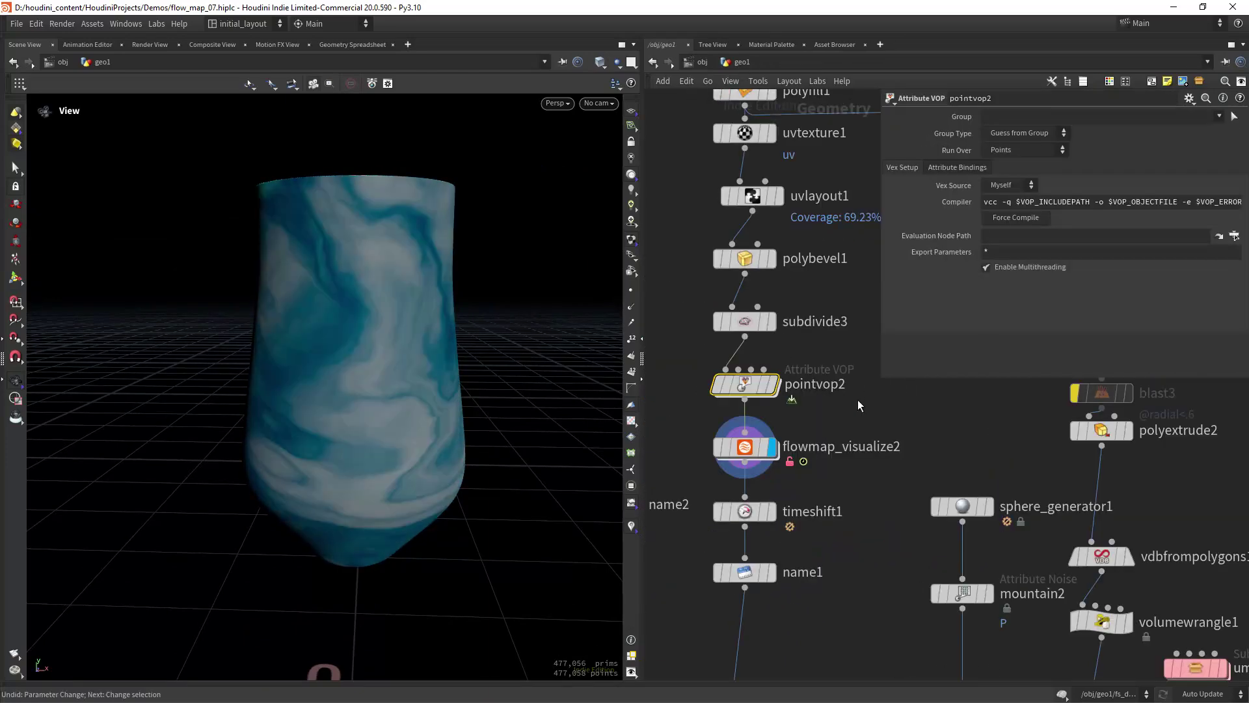
Show the timeline, play the flow map animation and stop it with the timeline at frame 1
{"action": "left_click", "coordinate": [553, 684]}
{"action": "left_click", "coordinate": [71, 655]}
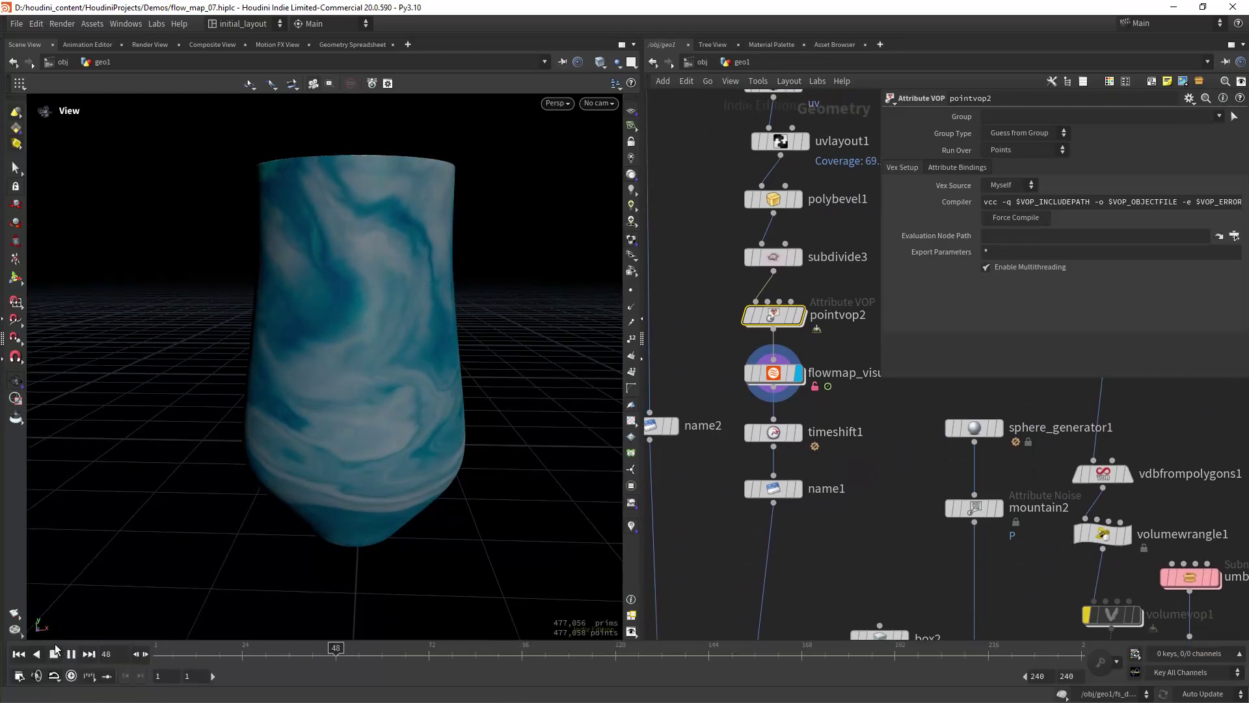
{"action": "left_click", "coordinate": [54, 653]}
Display the timeshift1 and name1 nodes in turn and inspect the textured drink surface
{"action": "left_click", "coordinate": [774, 432]}
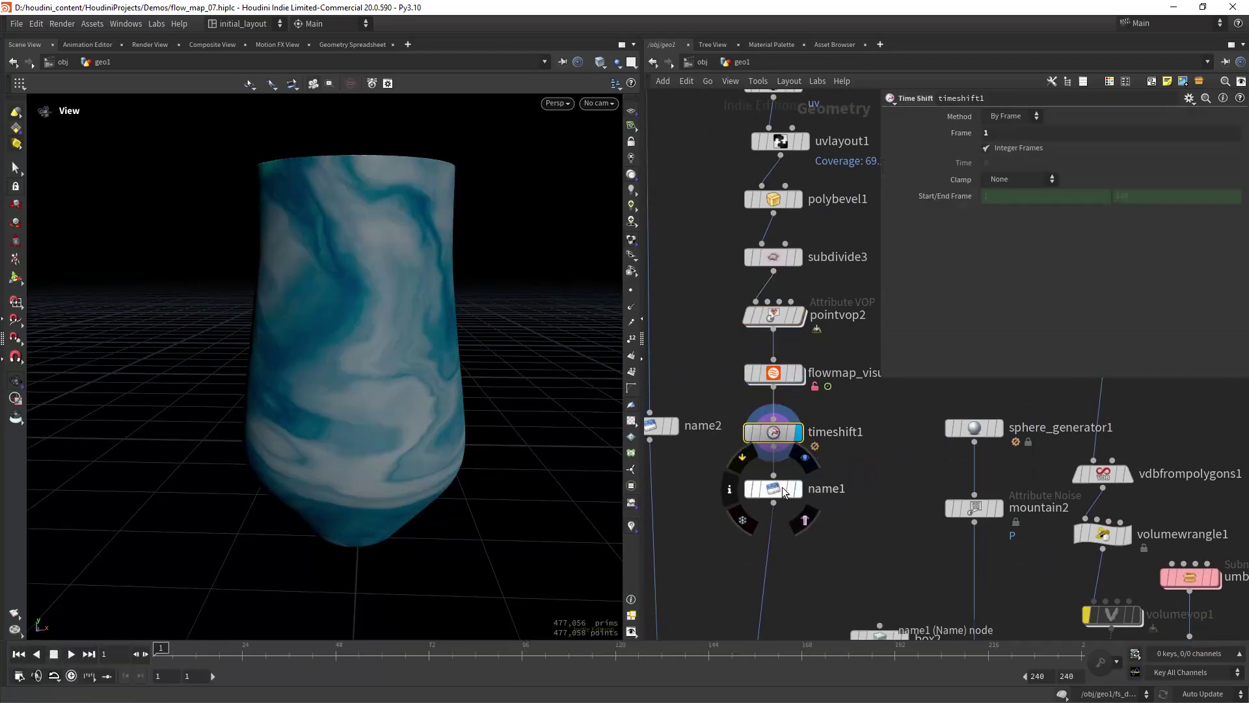
{"action": "scroll", "coordinate": [869, 470], "scroll_direction": "down", "scroll_amount": 3}
{"action": "scroll", "coordinate": [440, 404], "scroll_direction": "down", "scroll_amount": 3}
{"action": "scroll", "coordinate": [440, 404], "scroll_direction": "up", "scroll_amount": 3}
{"action": "mouse_move", "coordinate": [441, 404]}
{"action": "left_mouse_down"}
{"action": "mouse_move", "coordinate": [480, 404]}
{"action": "mouse_move", "coordinate": [427, 395]}
{"action": "mouse_move", "coordinate": [442, 384]}
{"action": "left_mouse_up"}
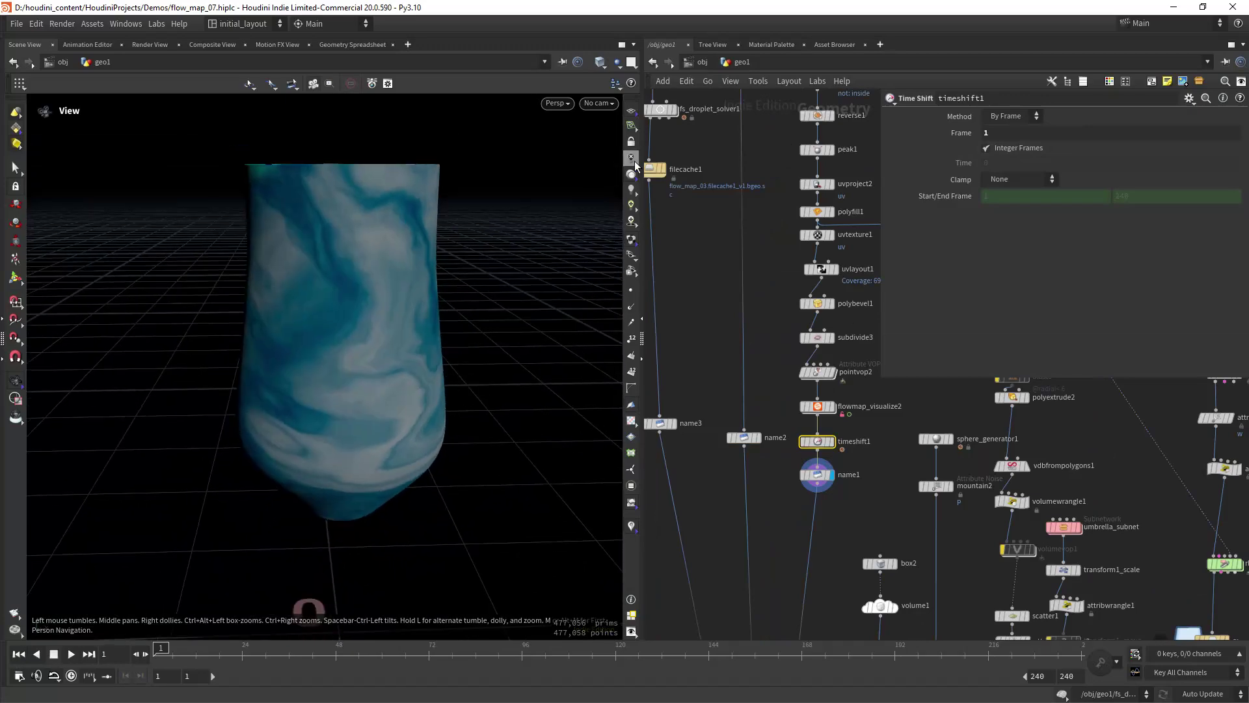
{"action": "left_click_drag", "start_coordinate": [634, 165], "coordinate": [455, 362]}
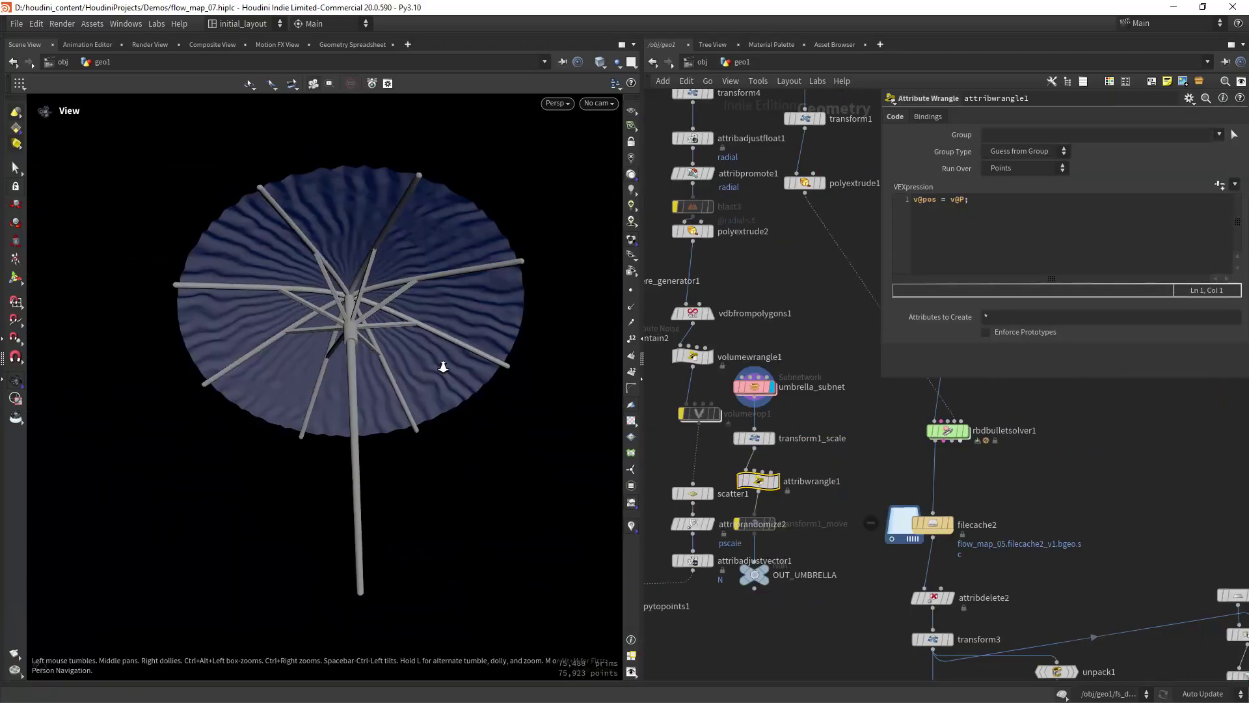
Enter umbrella_subnet and display uvproject3 to inspect the canopy's polar UV projection
{"action": "left_click_drag", "start_coordinate": [433, 361], "coordinate": [378, 355]}
{"action": "double_click", "coordinate": [754, 386]}
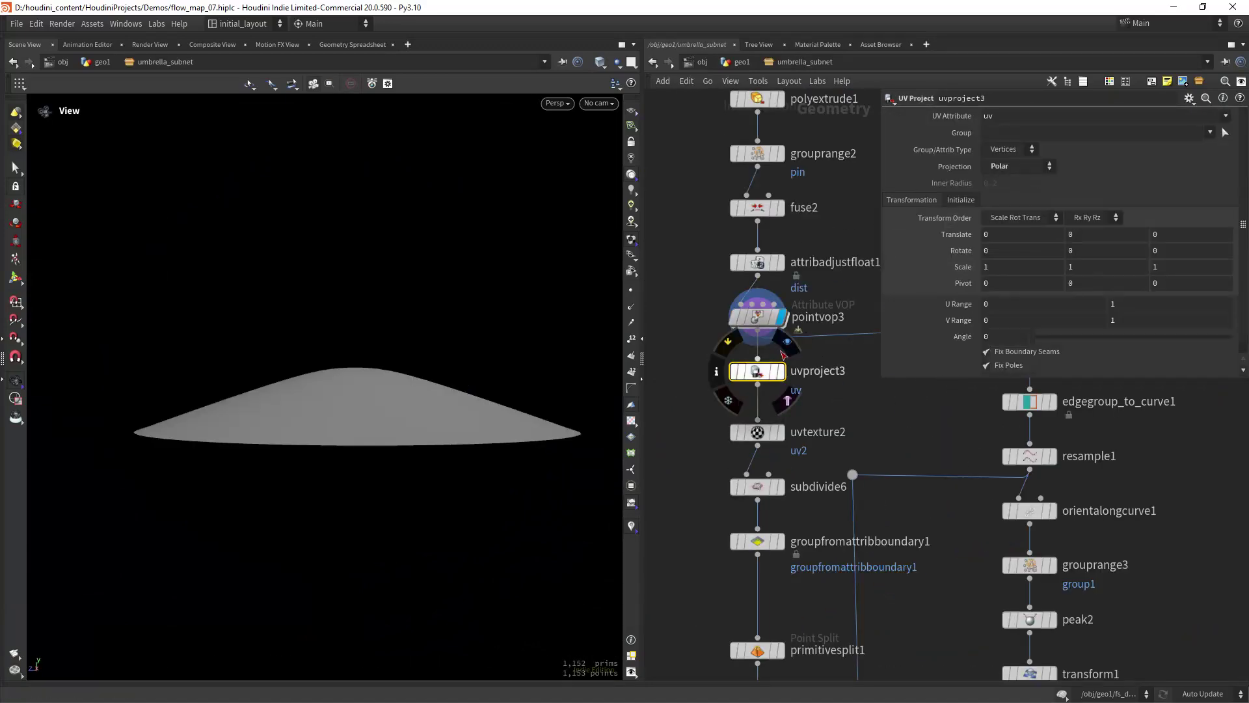
{"action": "left_click", "coordinate": [781, 372]}
{"action": "left_click_drag", "start_coordinate": [602, 422], "coordinate": [400, 491]}
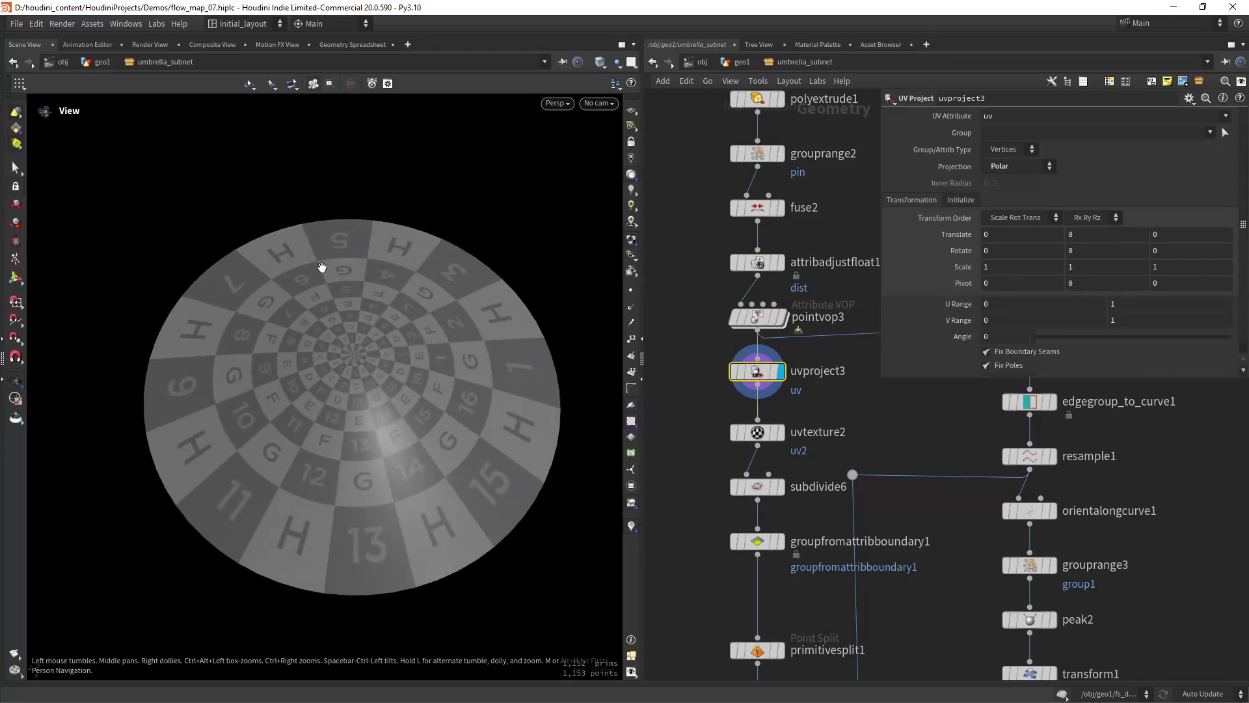
{"action": "left_click_drag", "start_coordinate": [418, 468], "coordinate": [417, 431]}
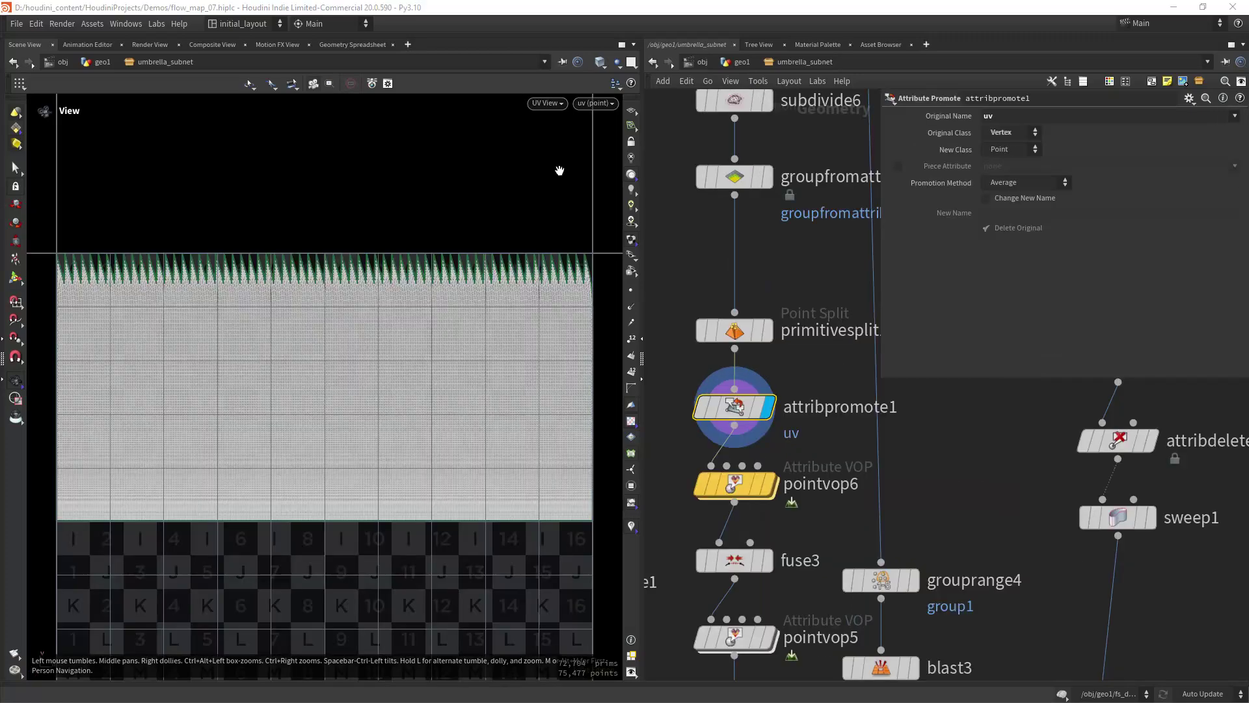
Switch from the UV view to perspective, check the attribpromote1 result and display pointvop6 to inspect the canopy's stripe pattern
{"action": "key", "text": "space+1"}
{"action": "middle_click_drag", "start_coordinate": [474, 391], "coordinate": [455, 362]}
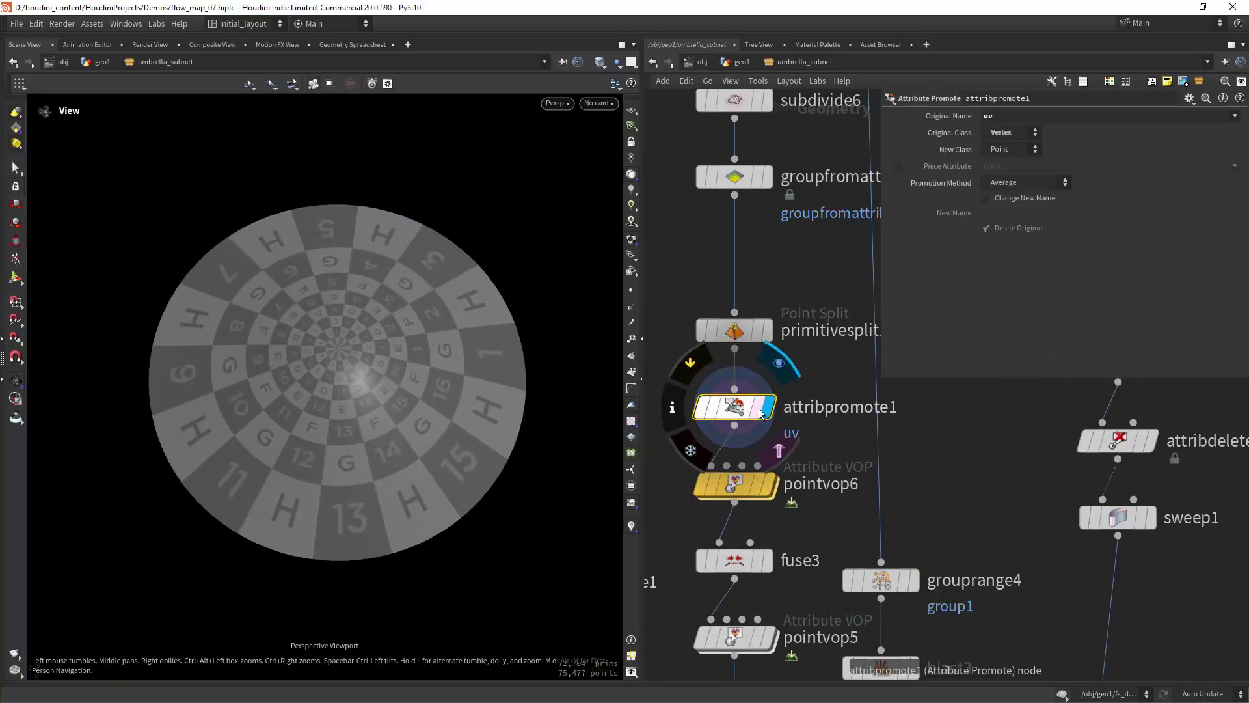
{"action": "mouse_move", "coordinate": [719, 311]}
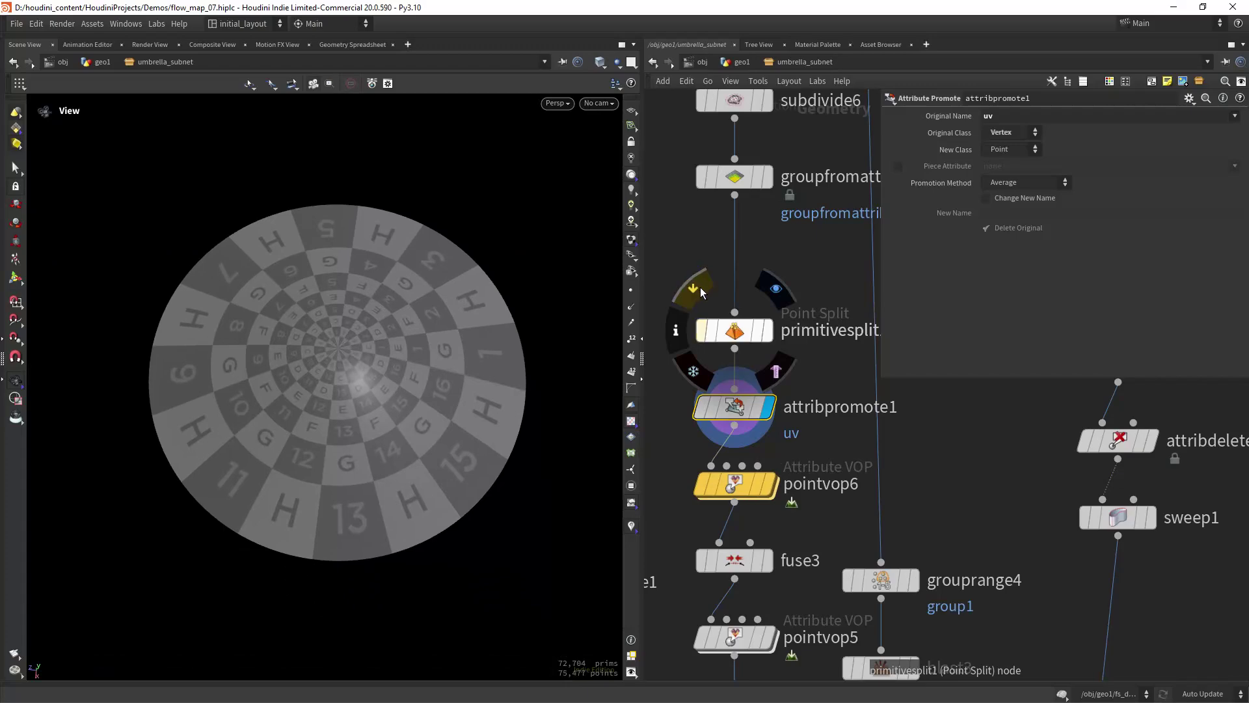
{"action": "middle_click_drag", "start_coordinate": [833, 397], "coordinate": [810, 348]}
{"action": "scroll", "coordinate": [779, 392], "scroll_direction": "up", "scroll_amount": 2}
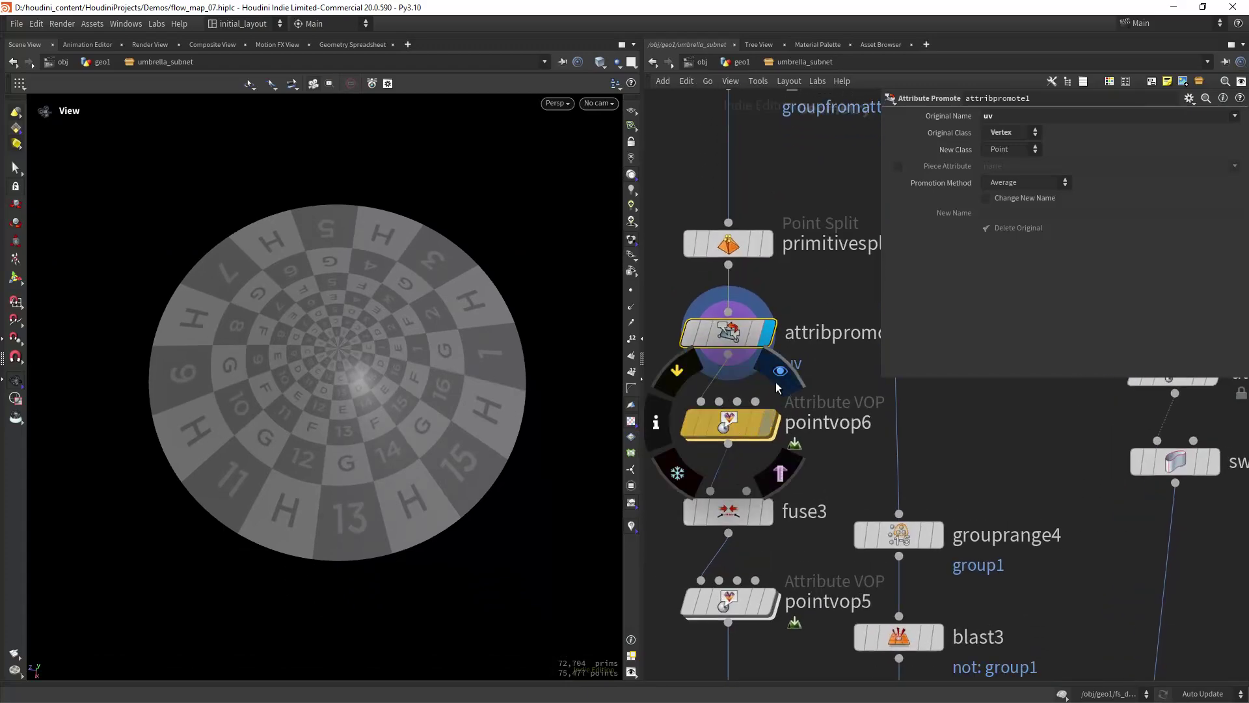
{"action": "left_click", "coordinate": [772, 418]}
{"action": "left_click_drag", "start_coordinate": [477, 430], "coordinate": [471, 468]}
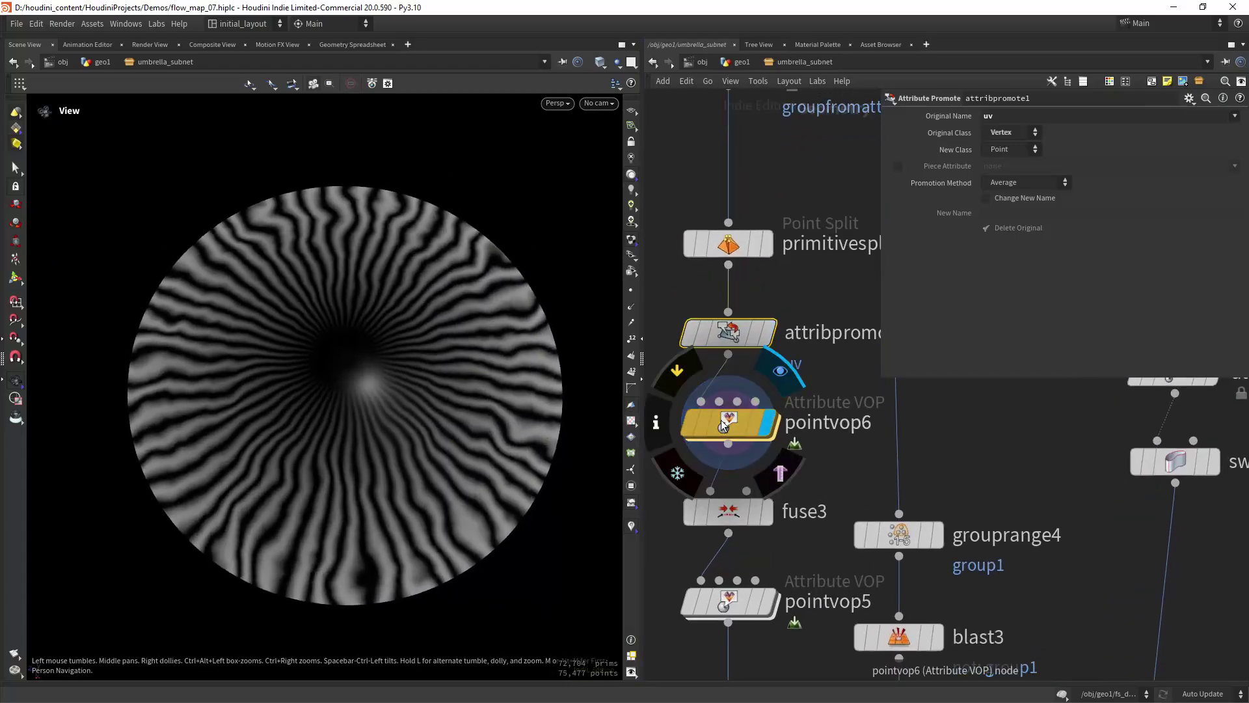
Enter pointvop6 and inspect the stripes1 settings and the nodes feeding it
{"action": "double_click", "coordinate": [724, 420]}
{"action": "scroll", "coordinate": [825, 394], "scroll_direction": "down", "scroll_amount": 2}
{"action": "middle_click_drag", "start_coordinate": [865, 294], "coordinate": [713, 326]}
{"action": "scroll", "coordinate": [713, 326], "scroll_direction": "up", "scroll_amount": 4}
{"action": "left_click", "coordinate": [708, 399]}
{"action": "middle_click_drag", "start_coordinate": [704, 463], "coordinate": [902, 415]}
{"action": "scroll", "coordinate": [872, 430], "scroll_direction": "down", "scroll_amount": 2}
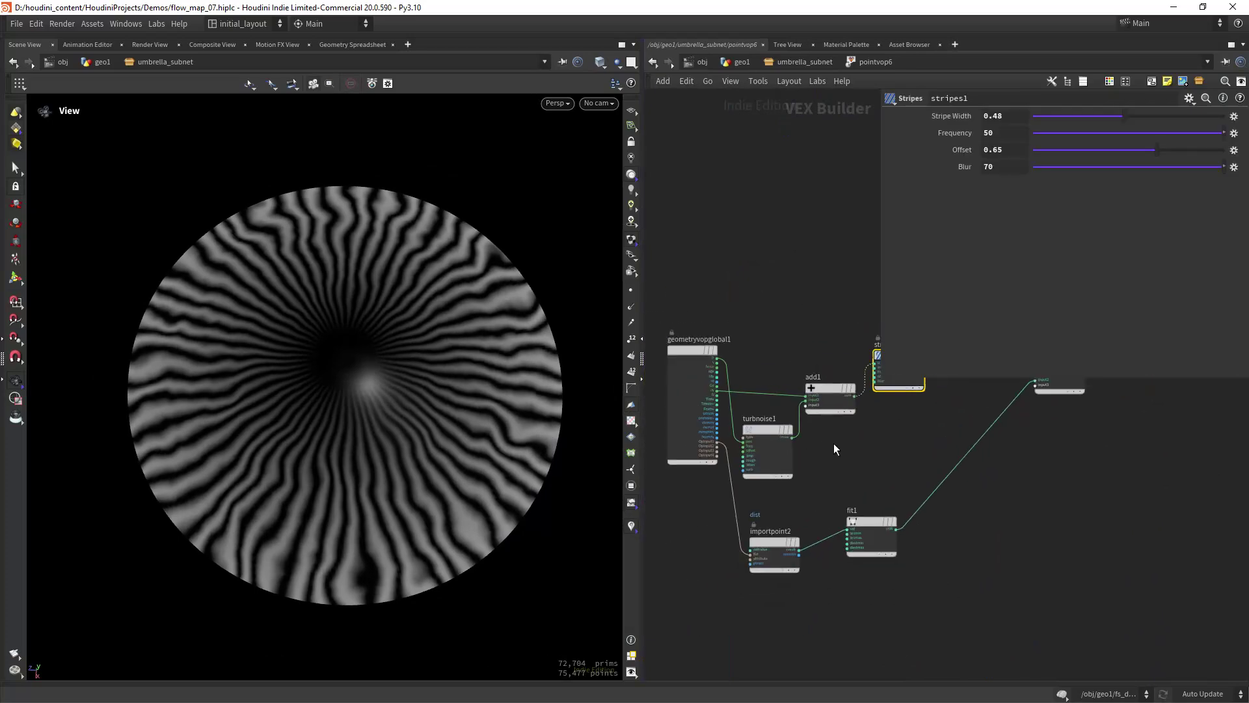
Try an amplitude of 0.01 on turbnoise1, and then set it back to 0.02
{"action": "middle_click_drag", "start_coordinate": [834, 445], "coordinate": [720, 480]}
{"action": "scroll", "coordinate": [720, 387], "scroll_direction": "up", "scroll_amount": 5}
{"action": "middle_click_drag", "start_coordinate": [720, 387], "coordinate": [903, 269]}
{"action": "left_click", "coordinate": [759, 513]}
{"action": "left_click_drag", "start_coordinate": [1131, 200], "coordinate": [1137, 209]}
{"action": "key", "text": "ctrl+z"}
{"action": "left_click", "coordinate": [1000, 201]}
{"action": "key", "text": "BackSpace"}
{"action": "type", "text": "1"}
{"action": "key", "text": "Return"}
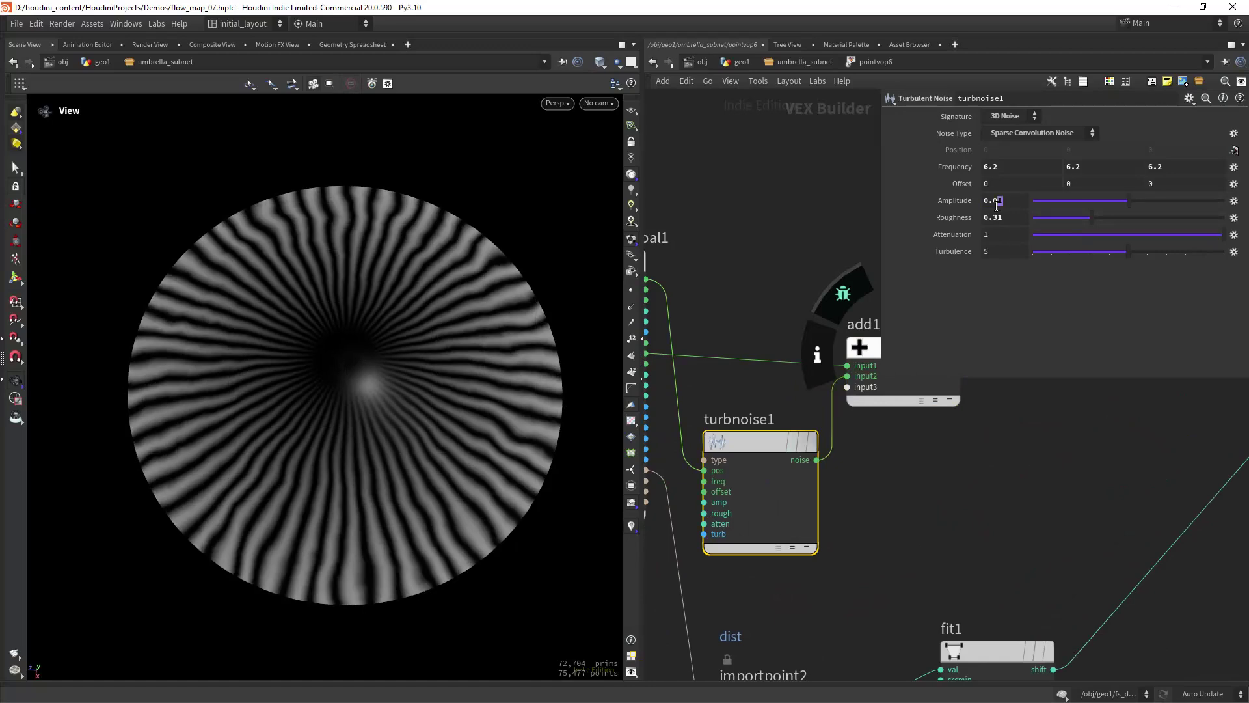
{"action": "type", "text": "2"}
{"action": "key", "text": "Return"}
Try a larger stripe width on stripes1, undo it and inspect the multiply1 node's link to the geometry output
{"action": "middle_click_drag", "start_coordinate": [977, 416], "coordinate": [755, 593]}
{"action": "left_click", "coordinate": [833, 450]}
{"action": "left_click_drag", "start_coordinate": [1128, 120], "coordinate": [1166, 118]}
{"action": "key", "text": "ctrl+z"}
{"action": "middle_click_drag", "start_coordinate": [1004, 118], "coordinate": [1000, 109]}
{"action": "scroll", "coordinate": [826, 214], "scroll_direction": "down", "scroll_amount": 2}
{"action": "middle_click_drag", "start_coordinate": [772, 549], "coordinate": [826, 414]}
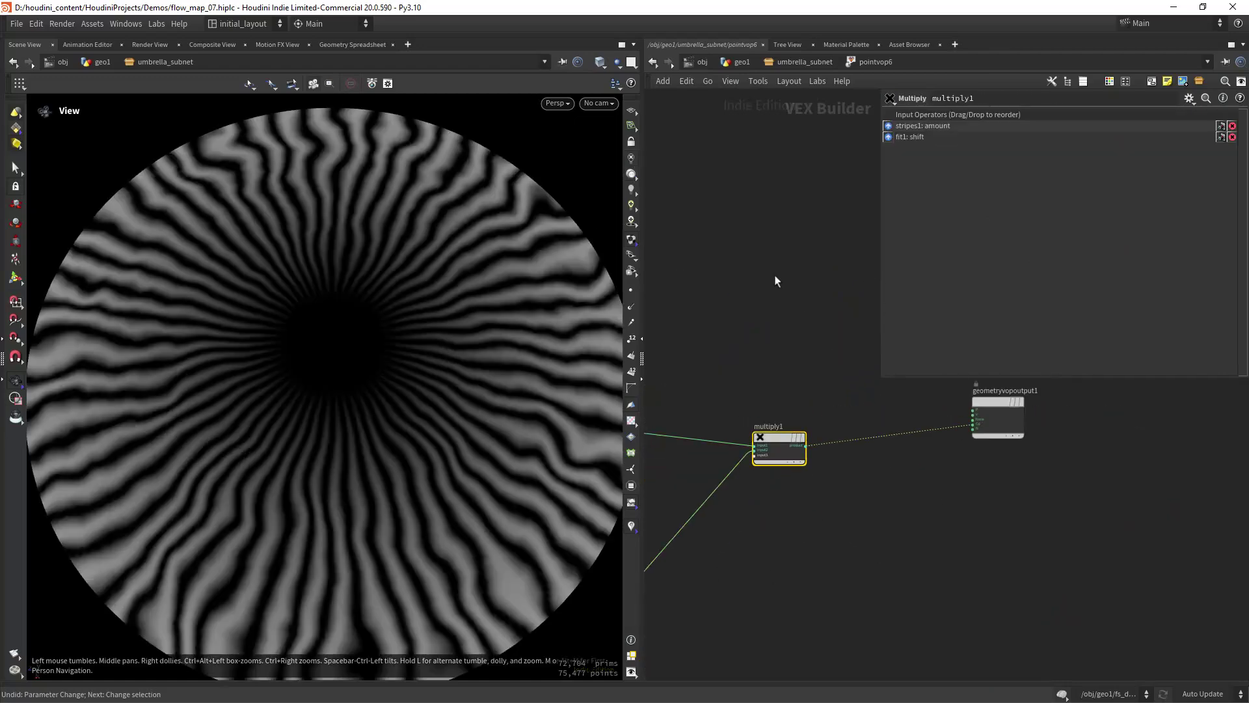
Go back up to umbrella_subnet and display pointvop5 to inspect the displaced canopy
{"action": "key", "text": "u"}
{"action": "left_click", "coordinate": [774, 402]}
{"action": "middle_click_drag", "start_coordinate": [774, 491], "coordinate": [786, 394]}
{"action": "left_click", "coordinate": [785, 394]}
{"action": "left_click_drag", "start_coordinate": [514, 339], "coordinate": [514, 234]}
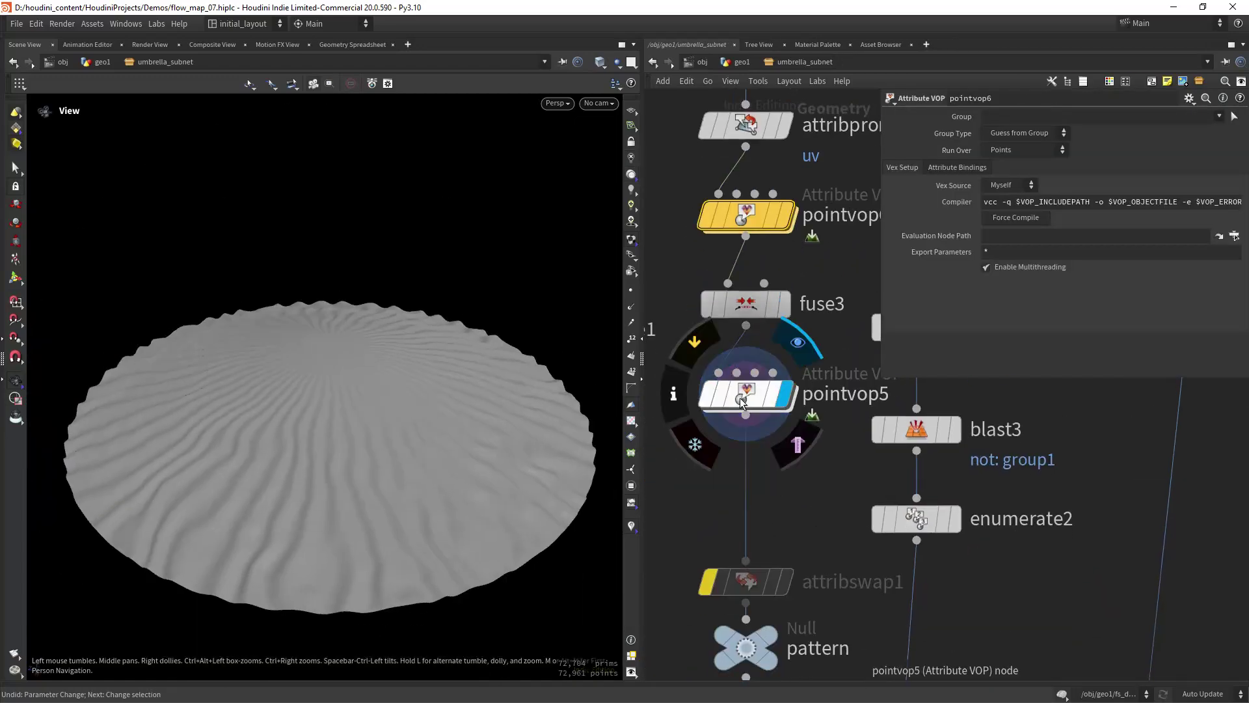
Enter pointvop5 and inspect the displacenml1 settings and its connection to the geometry output
{"action": "double_click", "coordinate": [742, 403]}
{"action": "middle_click_drag", "start_coordinate": [680, 453], "coordinate": [736, 416]}
{"action": "scroll", "coordinate": [736, 416], "scroll_direction": "up", "scroll_amount": 3}
{"action": "middle_click_drag", "start_coordinate": [1177, 403], "coordinate": [790, 511]}
{"action": "left_click", "coordinate": [807, 488]}
{"action": "middle_click_drag", "start_coordinate": [876, 481], "coordinate": [681, 541]}
{"action": "key", "text": "Tab"}
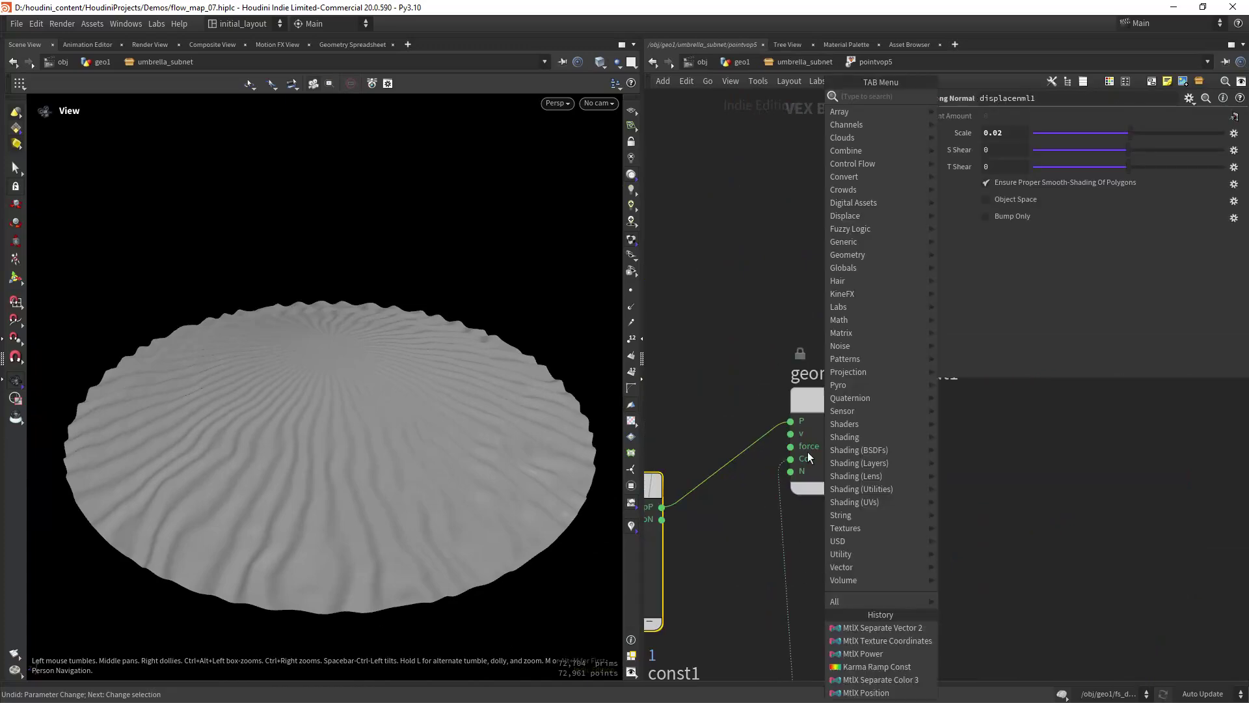
{"action": "key", "text": "Escape"}
{"action": "middle_click_drag", "start_coordinate": [870, 574], "coordinate": [816, 566]}
{"action": "left_click", "coordinate": [810, 433]}
{"action": "left_click_drag", "start_coordinate": [374, 345], "coordinate": [382, 452]}
Go back up to geo1 and display OUT_UMBRELLA to inspect the complete umbrella and its stick
{"action": "left_click", "coordinate": [741, 62]}
{"action": "middle_click_drag", "start_coordinate": [803, 495], "coordinate": [816, 413]}
{"action": "left_click", "coordinate": [774, 481]}
{"action": "left_click_drag", "start_coordinate": [410, 508], "coordinate": [419, 398]}
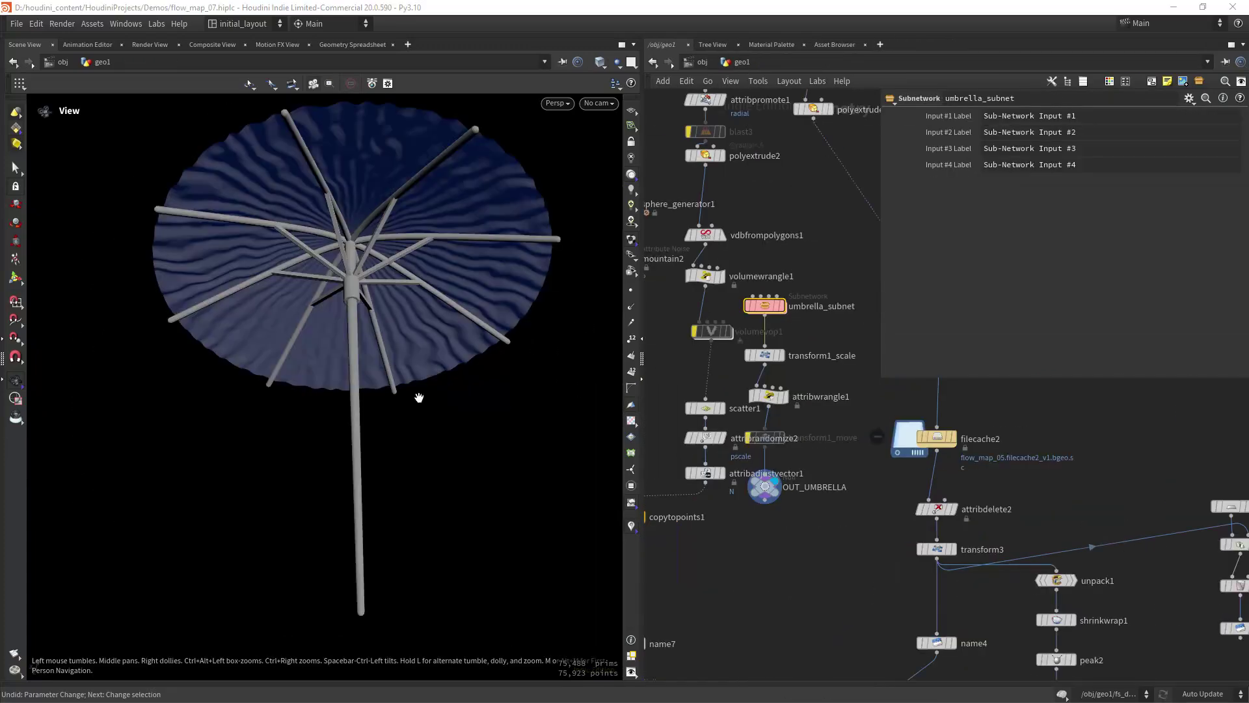
{"action": "scroll", "coordinate": [419, 397], "scroll_direction": "up", "scroll_amount": 4}
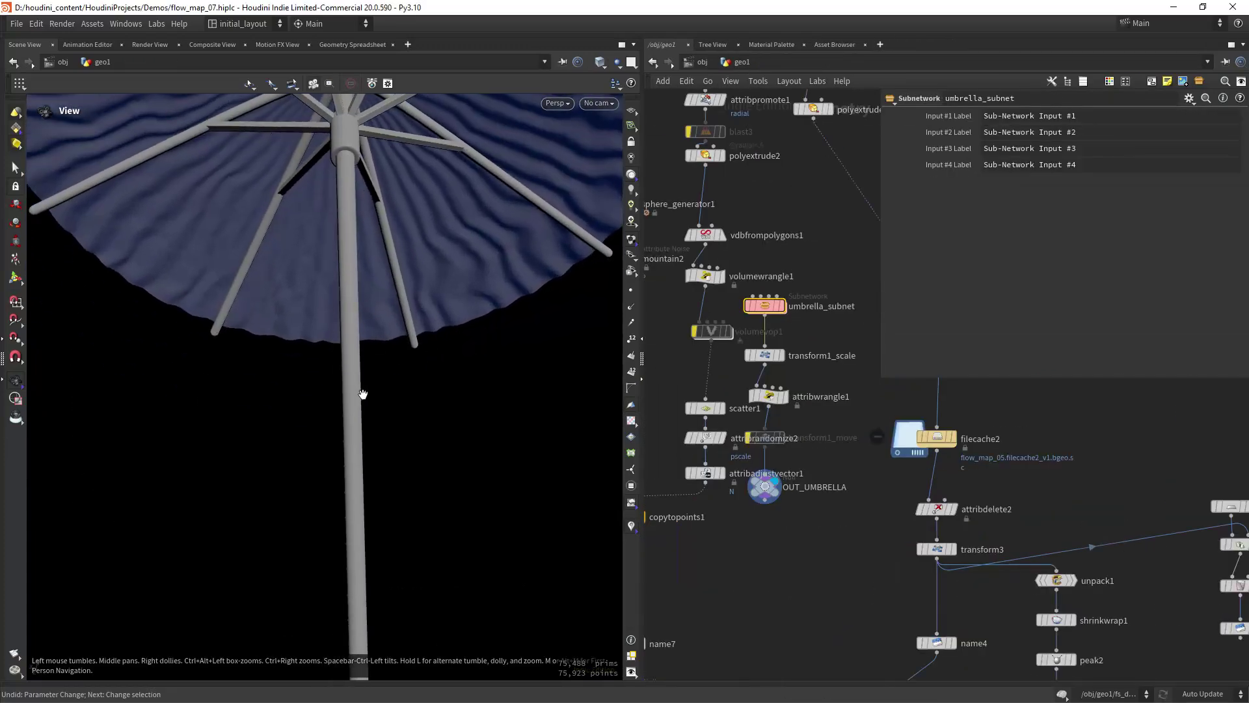
{"action": "key", "text": "shift+w"}
{"action": "scroll", "coordinate": [455, 432], "scroll_direction": "down", "scroll_amount": 3}
{"action": "middle_click_drag", "start_coordinate": [454, 432], "coordinate": [430, 415]}
Display attribwrangle1, inspect its pos expression and display OUT_UMBRELLA again
{"action": "left_click", "coordinate": [793, 380]}
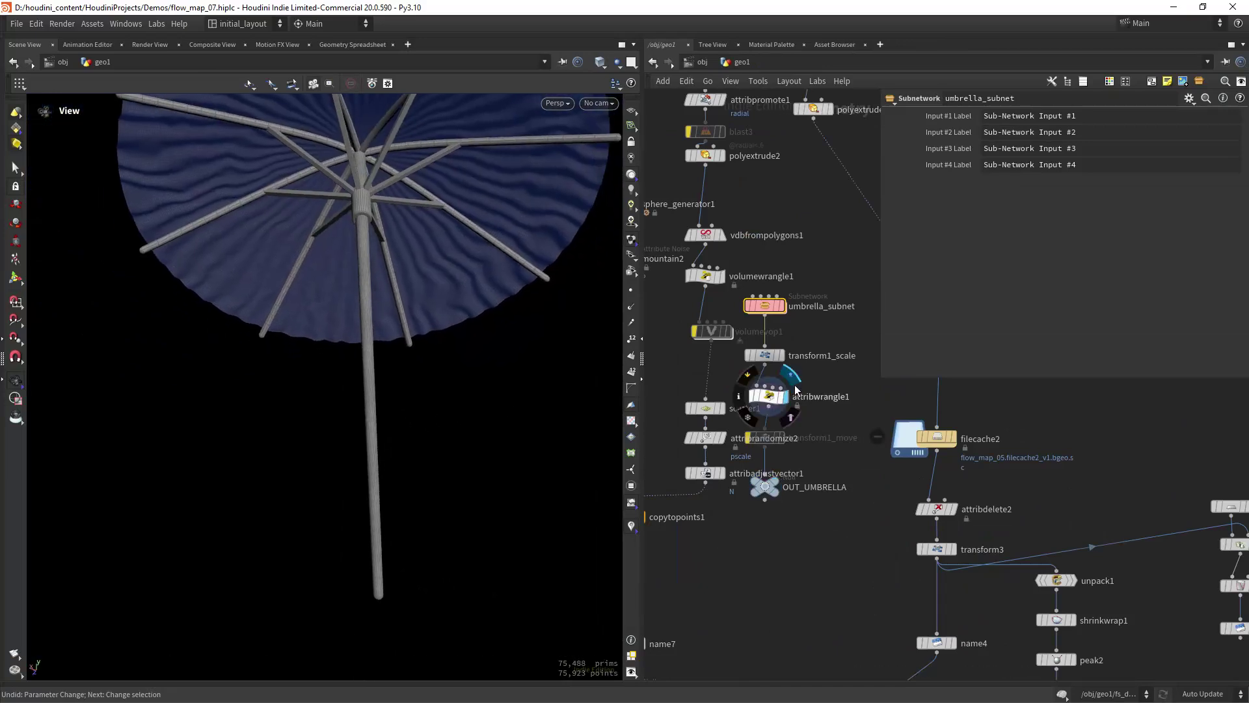
{"action": "left_click", "coordinate": [778, 395]}
{"action": "left_click", "coordinate": [788, 469]}
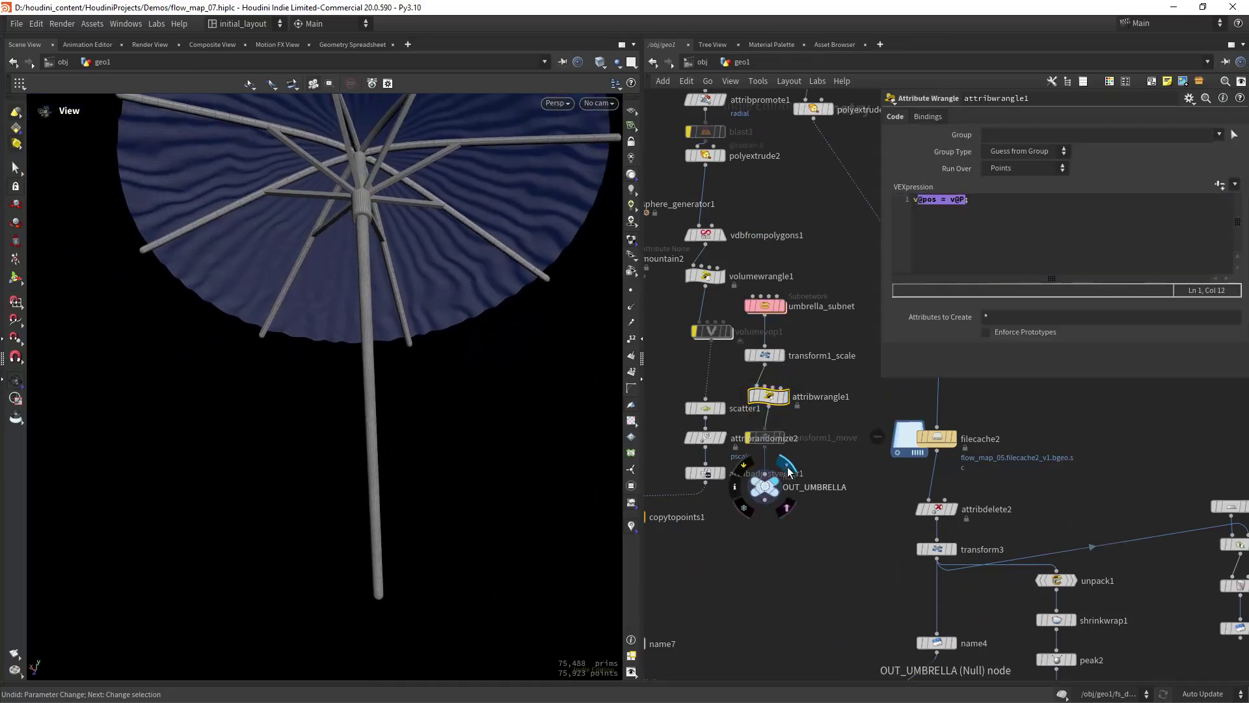
{"action": "scroll", "coordinate": [447, 395], "scroll_direction": "down", "scroll_amount": 3}
{"action": "left_click_drag", "start_coordinate": [447, 395], "coordinate": [423, 410]}
{"action": "scroll", "coordinate": [424, 410], "scroll_direction": "up", "scroll_amount": 2}
Switch to the Solaris2 desktop and display the umbrella's transform1 node on the stage
{"action": "left_click", "coordinate": [253, 23]}
{"action": "left_click", "coordinate": [236, 167]}
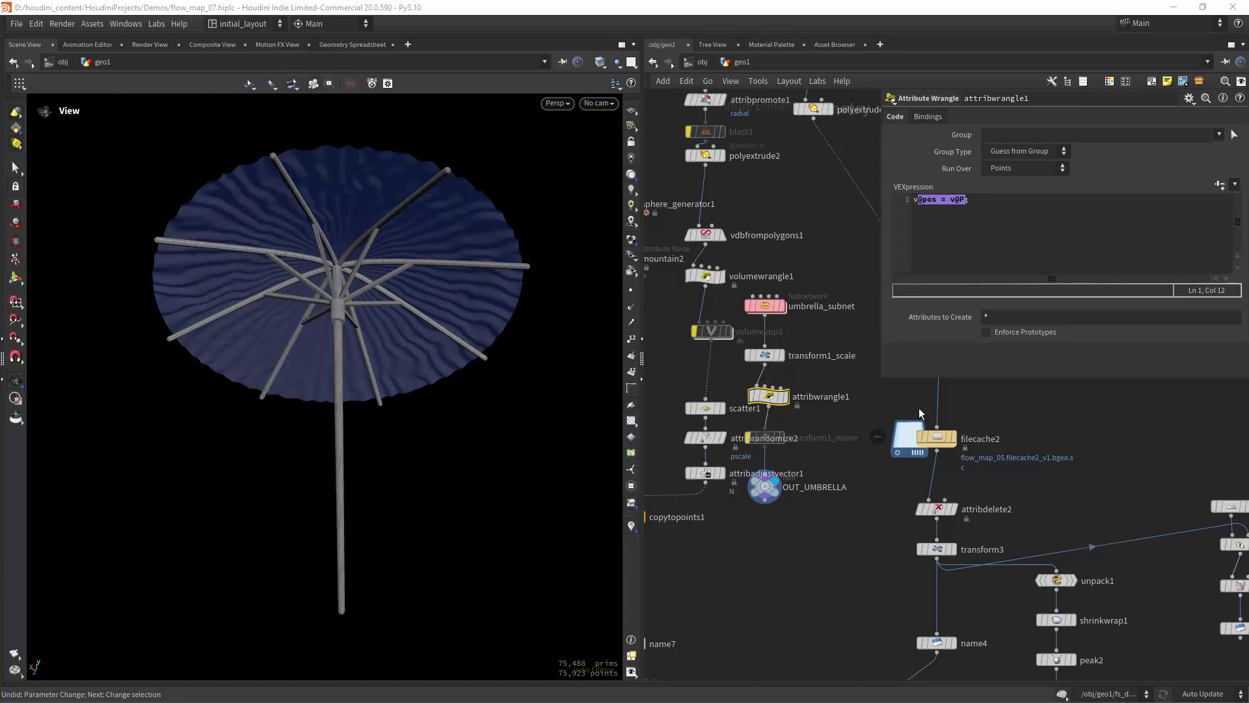
{"action": "middle_click_drag", "start_coordinate": [474, 254], "coordinate": [474, 410]}
{"action": "scroll", "coordinate": [535, 350], "scroll_direction": "down", "scroll_amount": 4}
{"action": "left_click", "coordinate": [956, 537]}
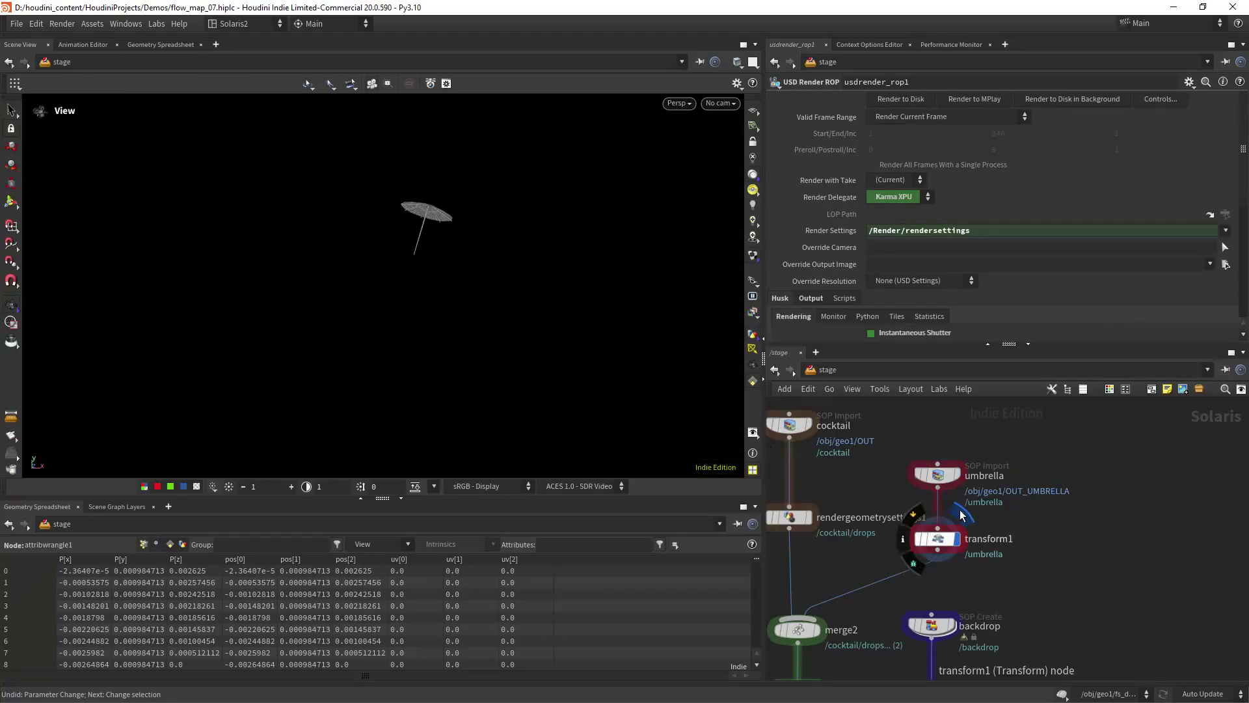
Inspect the Wood_MAT shader network in materiallibrary1 alongside the region render of the umbrella stick
{"action": "scroll", "coordinate": [1049, 586], "scroll_direction": "down", "scroll_amount": 4}
{"action": "middle_click_drag", "start_coordinate": [1044, 613], "coordinate": [1020, 417]}
{"action": "middle_click_drag", "start_coordinate": [1019, 641], "coordinate": [981, 527]}
{"action": "scroll", "coordinate": [974, 484], "scroll_direction": "up", "scroll_amount": 4}
{"action": "left_click", "coordinate": [938, 499]}
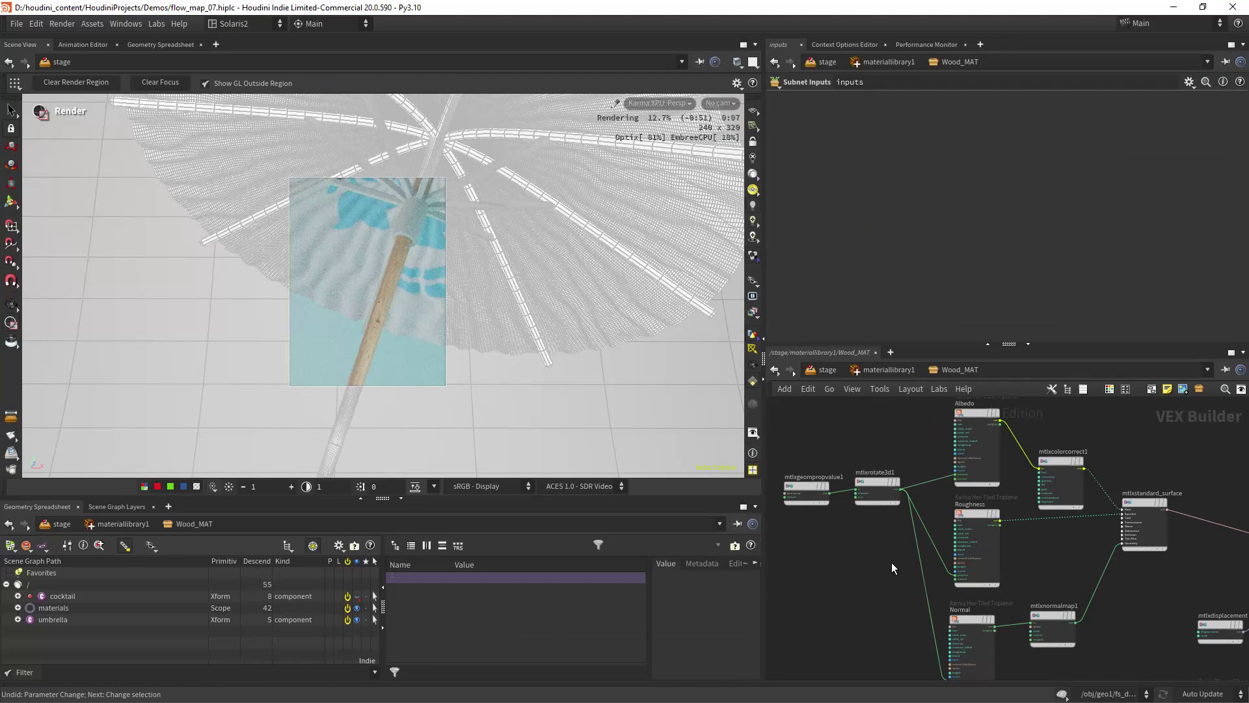
{"action": "scroll", "coordinate": [876, 542], "scroll_direction": "up", "scroll_amount": 5}
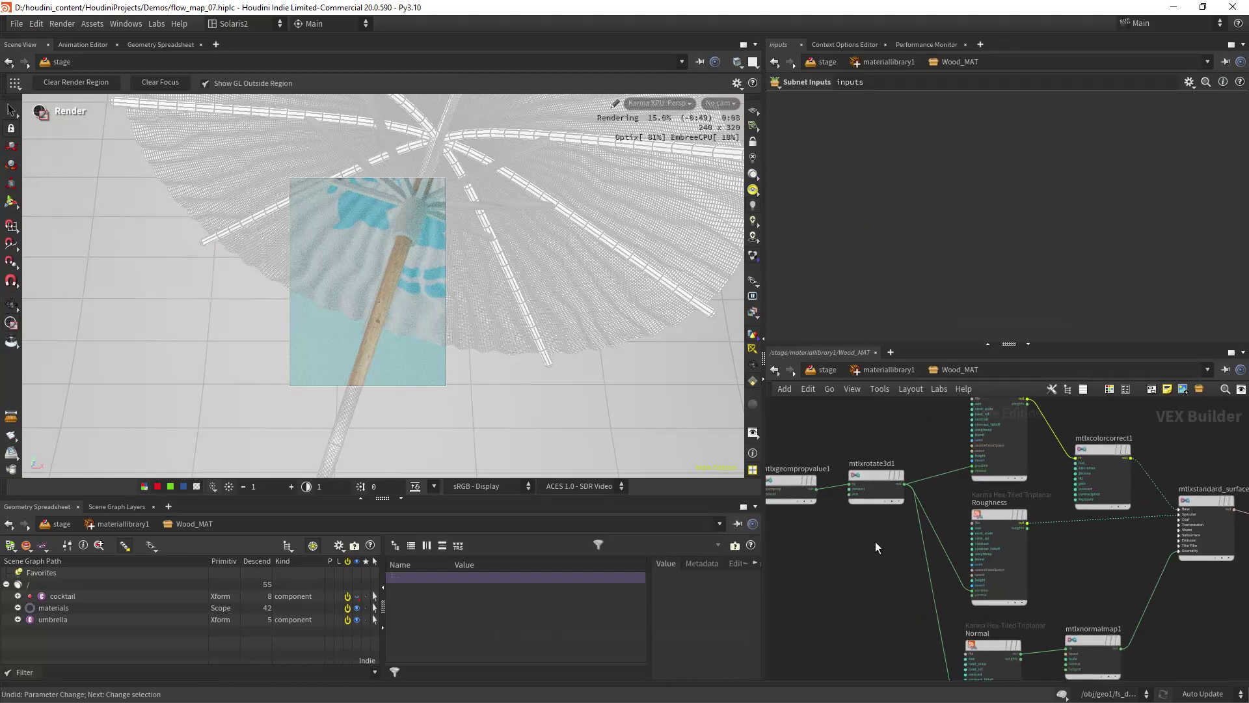
{"action": "scroll", "coordinate": [847, 506], "scroll_direction": "up", "scroll_amount": 2}
{"action": "scroll", "coordinate": [872, 483], "scroll_direction": "up", "scroll_amount": 2}
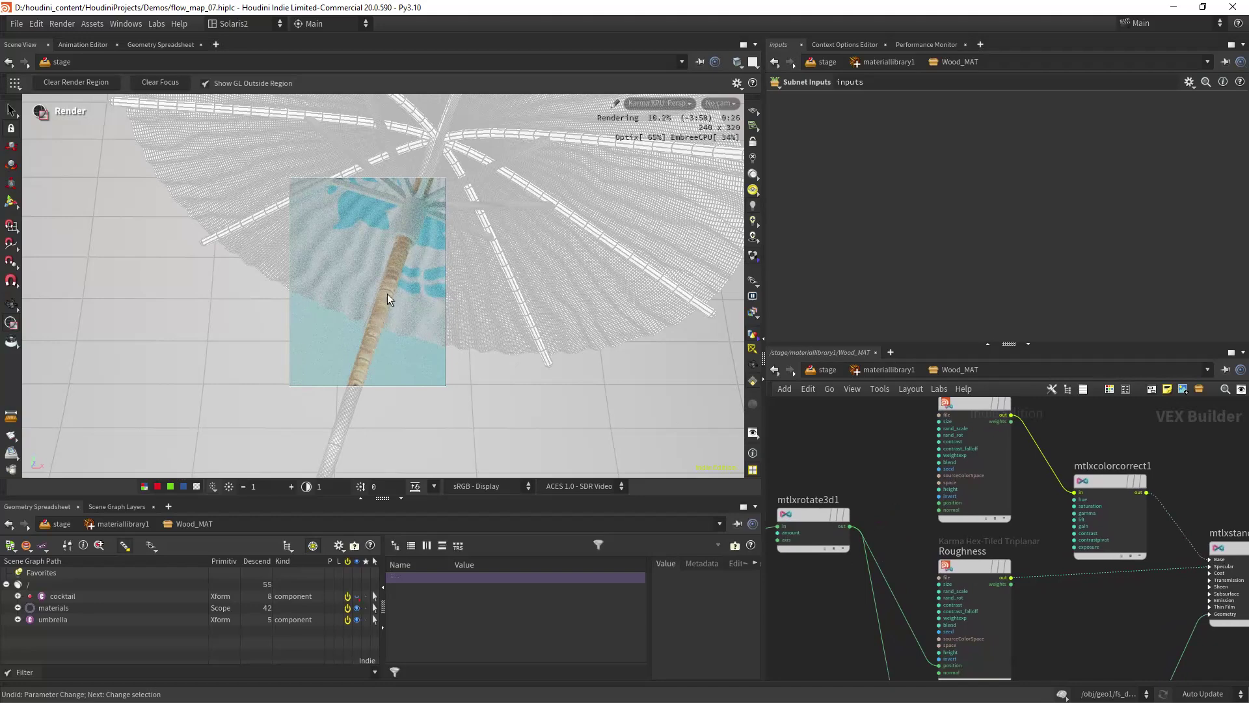
Inspect the Albedo hex-tiled triplanar settings and the geometry property read by mtlxgeompropvalue1
{"action": "left_click", "coordinate": [953, 404]}
{"action": "scroll", "coordinate": [871, 491], "scroll_direction": "up", "scroll_amount": 2}
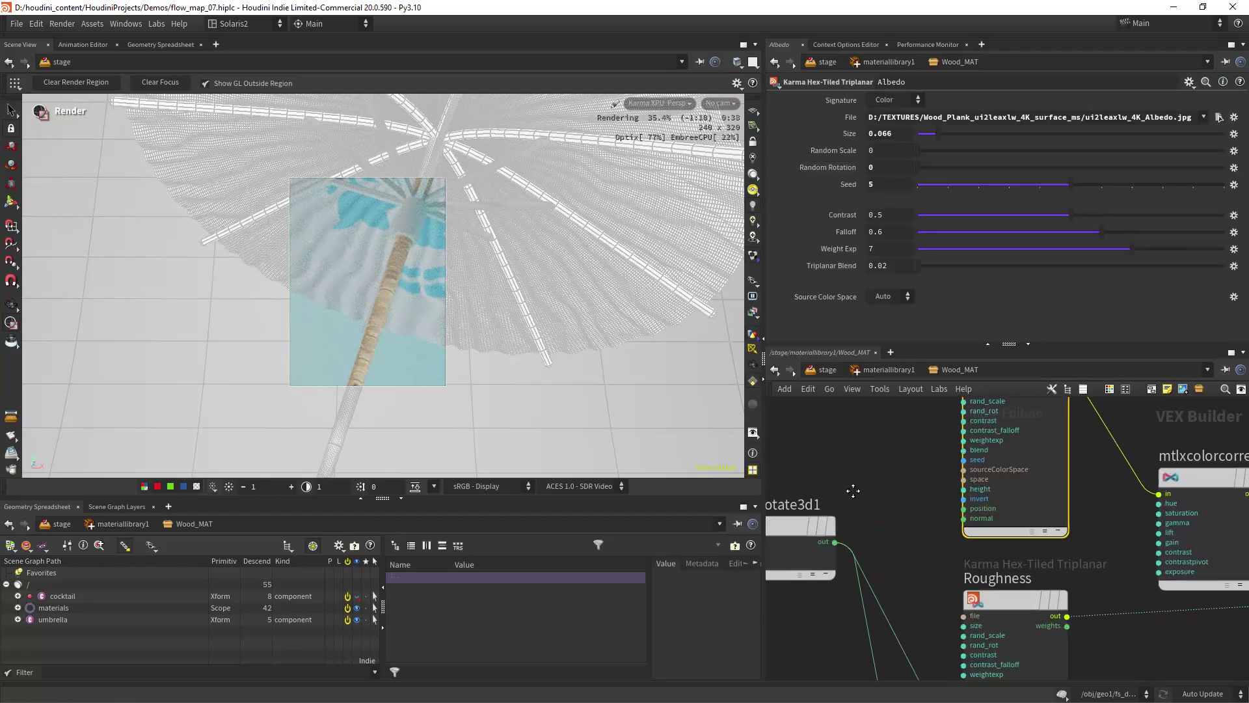
{"action": "middle_click_drag", "start_coordinate": [862, 502], "coordinate": [1117, 487]}
{"action": "left_click_drag", "start_coordinate": [870, 441], "coordinate": [883, 612]}
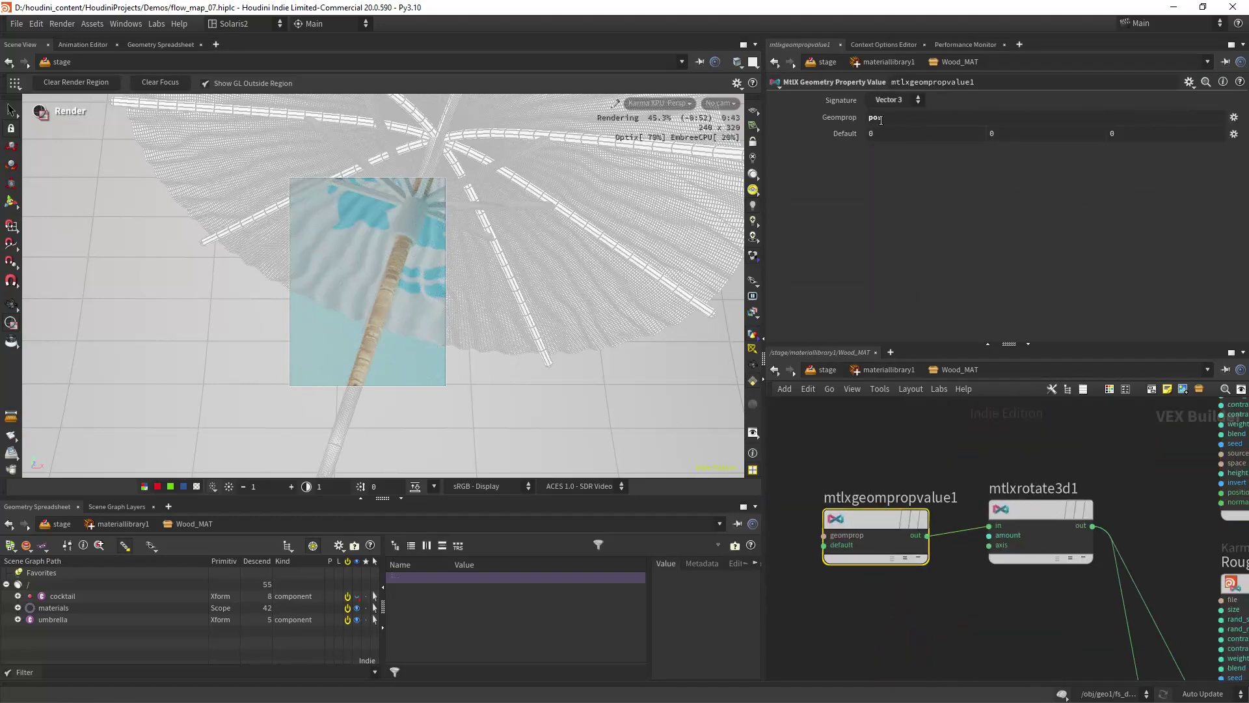
Inspect the mtlxrotate3d1 amount and axis, and connect its output to the Albedo node's position input
{"action": "left_click", "coordinate": [1041, 514]}
{"action": "middle_click_drag", "start_coordinate": [1039, 608], "coordinate": [916, 594]}
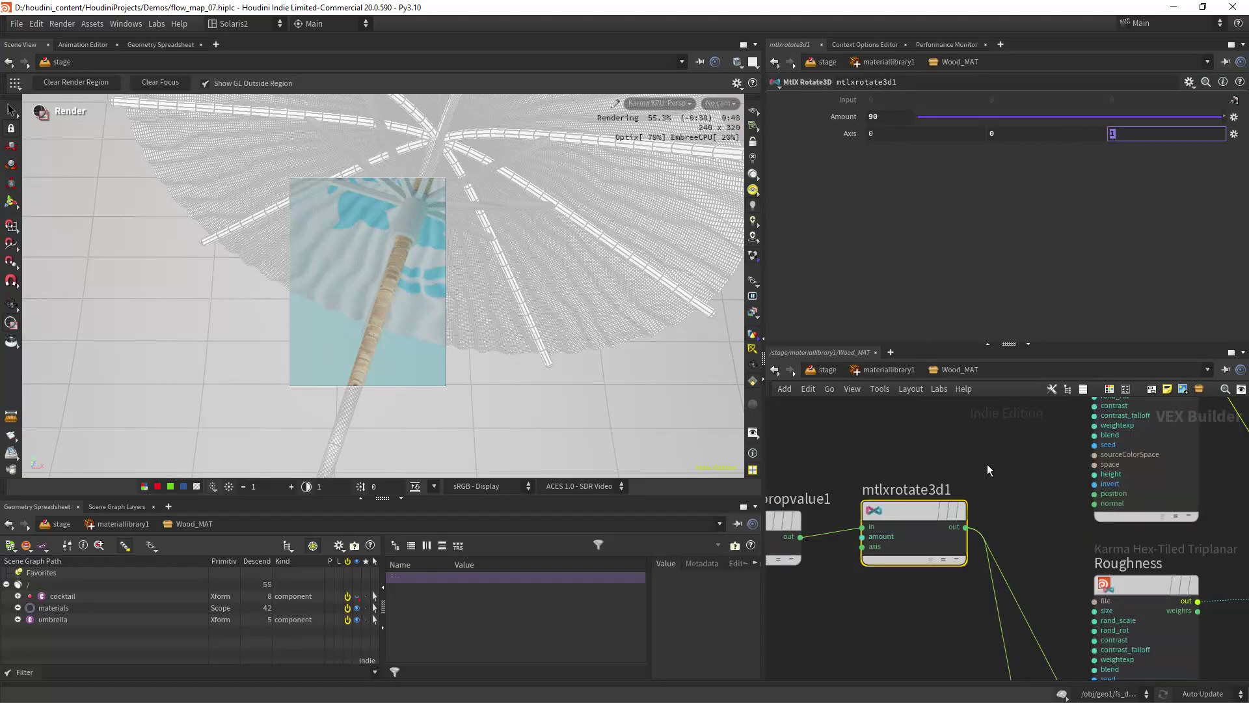
{"action": "middle_click_drag", "start_coordinate": [968, 531], "coordinate": [900, 516]}
{"action": "left_click", "coordinate": [1016, 482]}
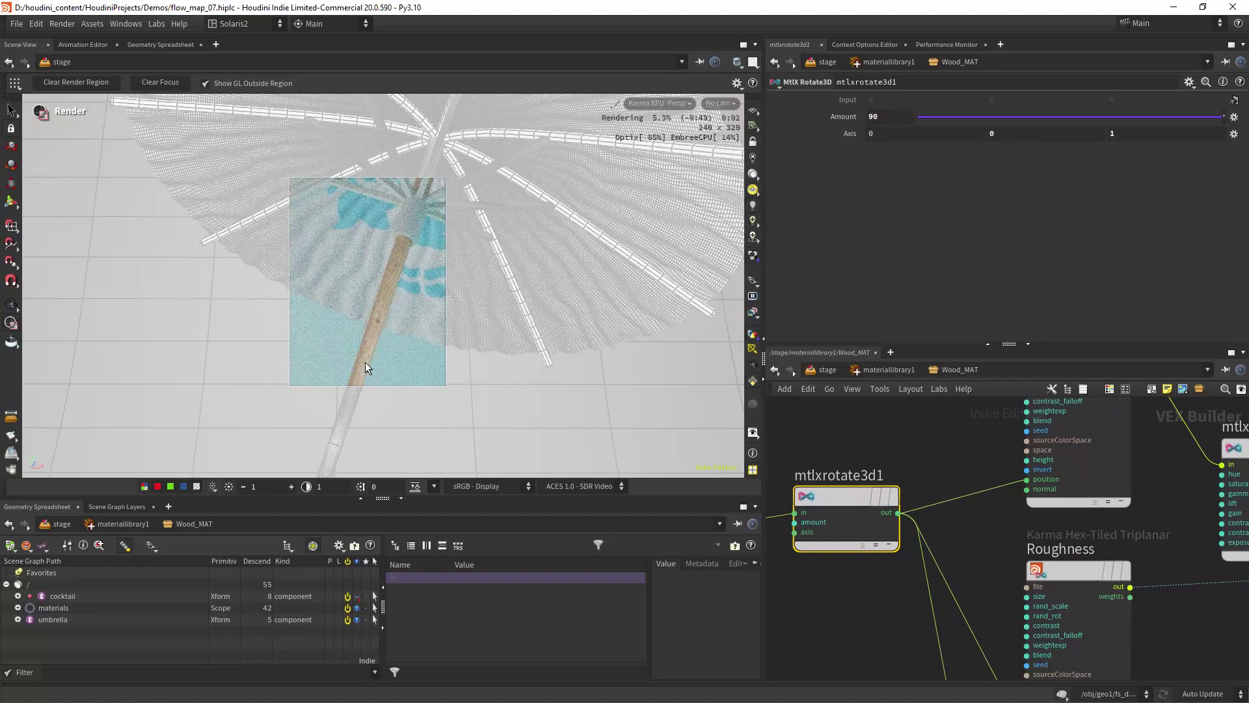
Try an exposure of 1 on mtlxcolorcorrect1, and then set it back to 2
{"action": "middle_click_drag", "start_coordinate": [943, 434], "coordinate": [807, 443]}
{"action": "middle_click_drag", "start_coordinate": [1034, 505], "coordinate": [856, 471]}
{"action": "middle_click_drag", "start_coordinate": [1051, 449], "coordinate": [1000, 509]}
{"action": "left_click", "coordinate": [906, 523]}
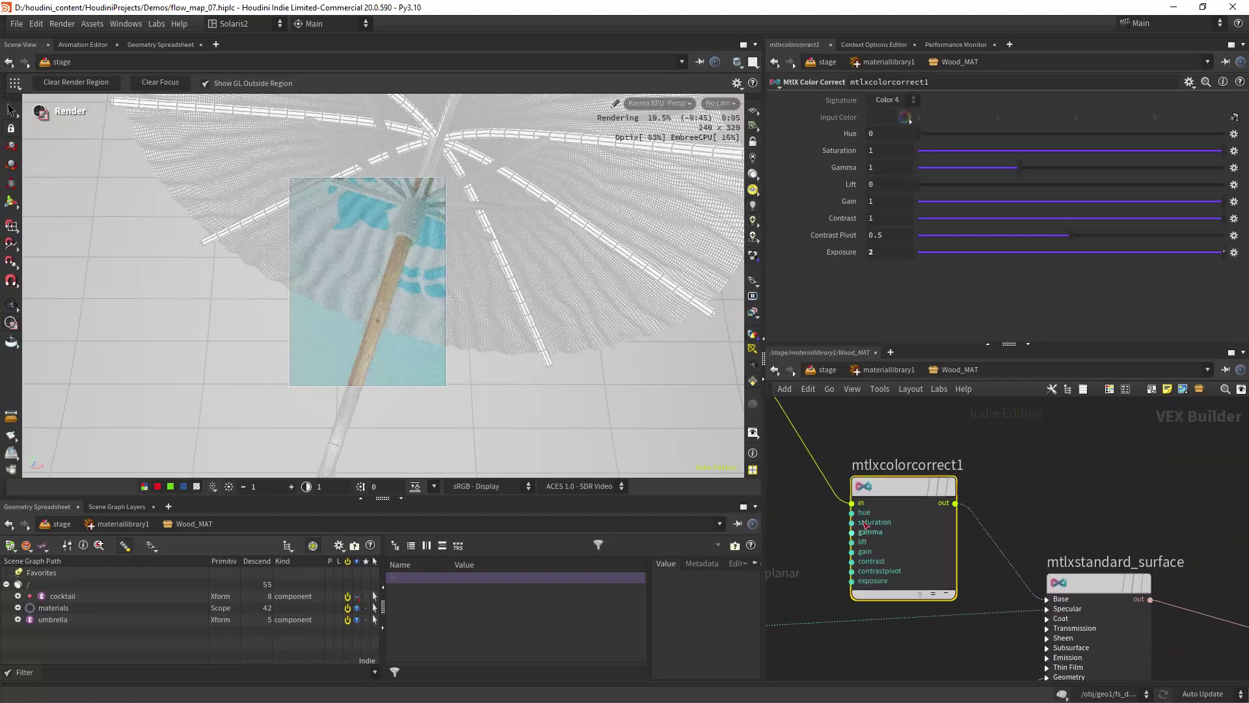
{"action": "type", "text": "1"}
{"action": "key", "text": "Return"}
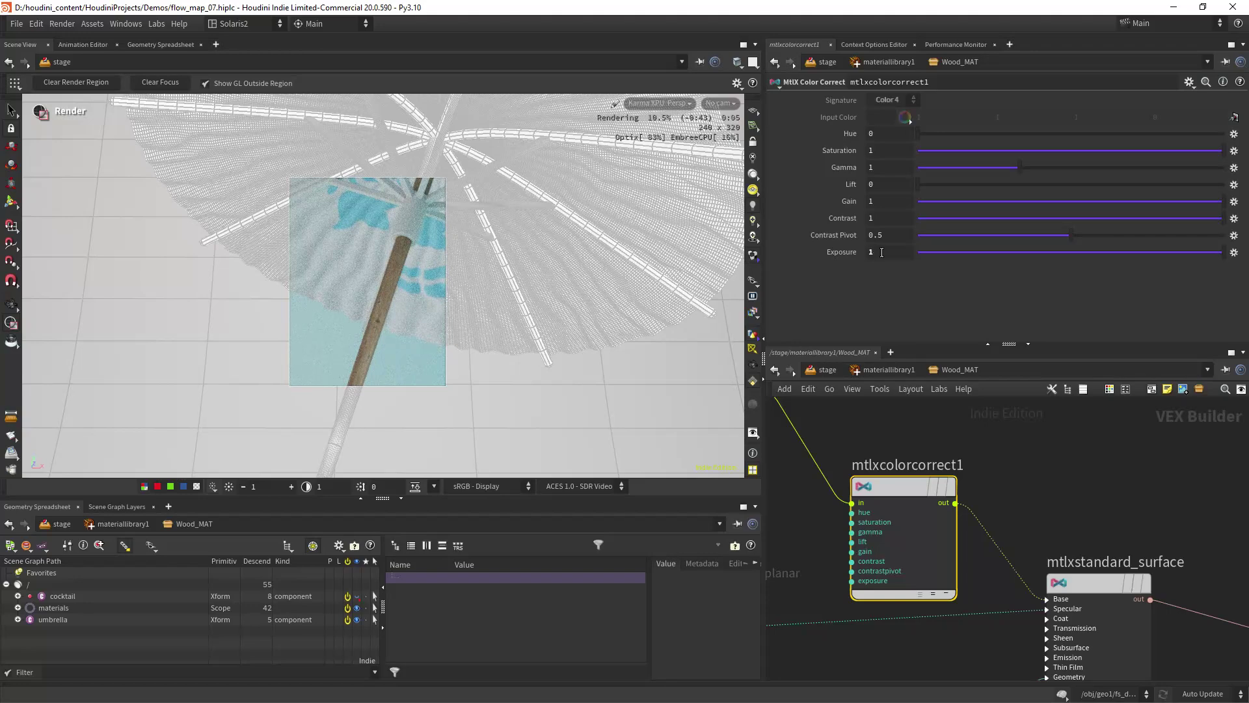
{"action": "type", "text": "2"}
{"action": "key", "text": "Return"}
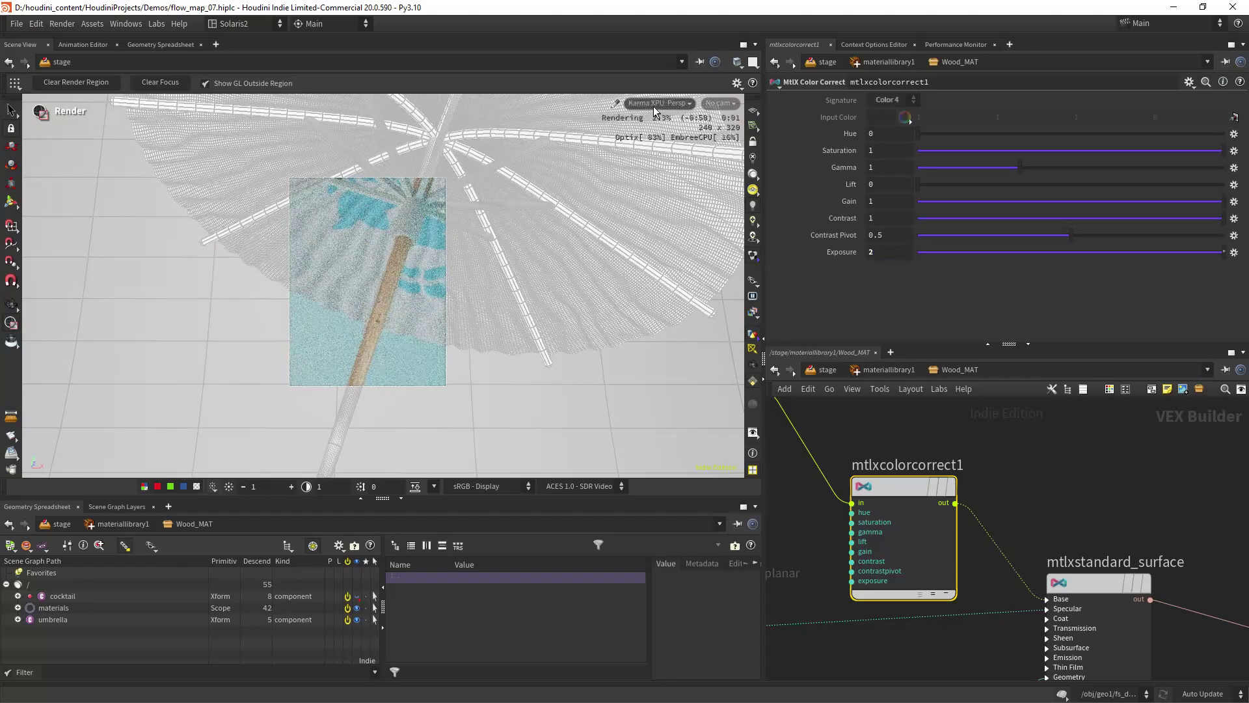
Switch the Solaris viewport away from the Karma XPU renderer
{"action": "left_click", "coordinate": [653, 103]}
{"action": "left_click", "coordinate": [656, 150]}
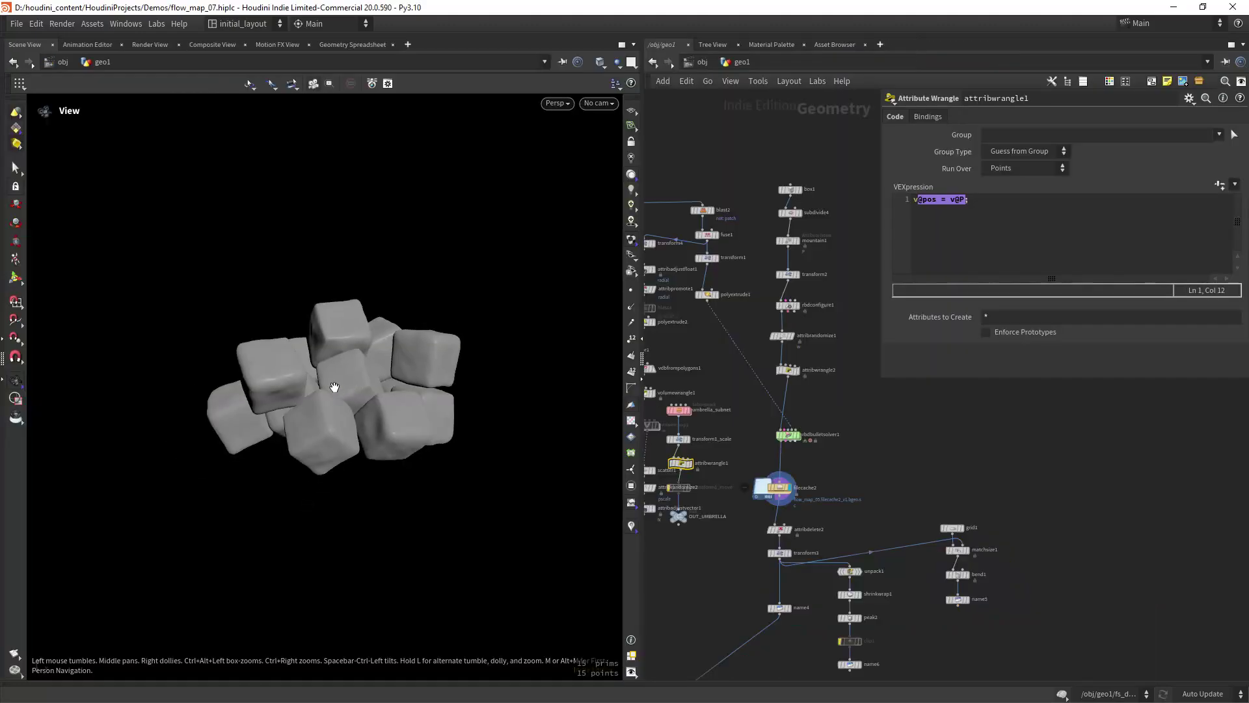
In geo1, inspect the cached ice cubes at filecache2 and the drink surface at polyfill1
{"action": "mouse_move", "coordinate": [381, 360]}
{"action": "left_mouse_down"}
{"action": "mouse_move", "coordinate": [357, 350]}
{"action": "mouse_move", "coordinate": [365, 358]}
{"action": "left_mouse_up"}
{"action": "middle_click_drag", "start_coordinate": [702, 340], "coordinate": [905, 361]}
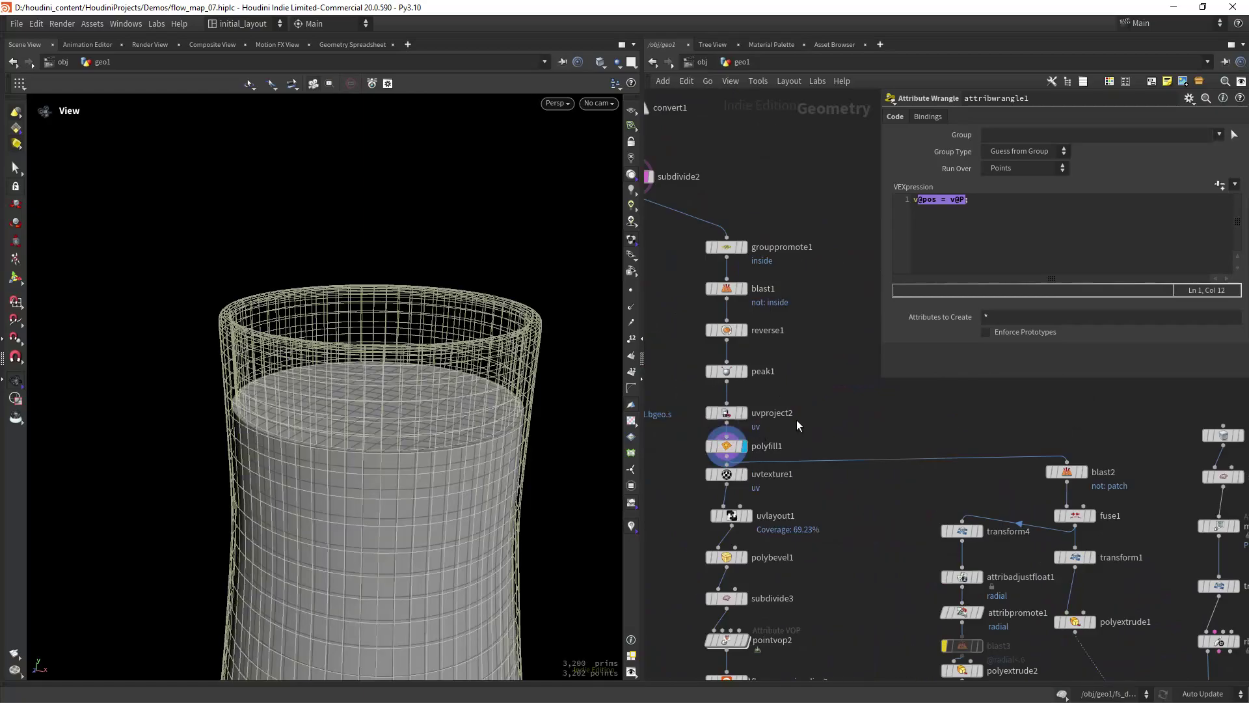
{"action": "middle_click_drag", "start_coordinate": [796, 420], "coordinate": [777, 332]}
{"action": "scroll", "coordinate": [781, 507], "scroll_direction": "up", "scroll_amount": 3}
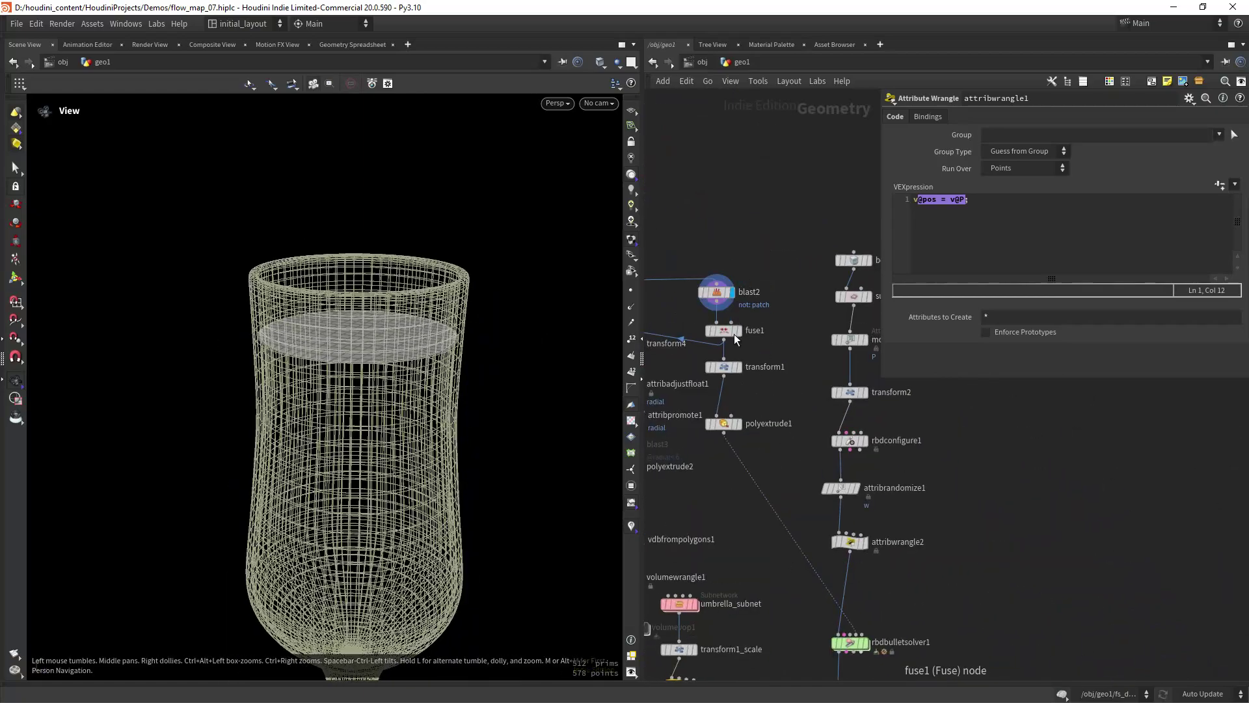
Display fuse1, transform1 and polyextrude1 in turn to inspect the ring extruded from the drink's top patch
{"action": "left_click", "coordinate": [738, 330]}
{"action": "left_click", "coordinate": [739, 366]}
{"action": "left_click_drag", "start_coordinate": [494, 345], "coordinate": [437, 334]}
{"action": "left_click", "coordinate": [738, 422]}
{"action": "scroll", "coordinate": [868, 591], "scroll_direction": "up", "scroll_amount": 5}
{"action": "middle_click_drag", "start_coordinate": [867, 590], "coordinate": [789, 365]}
Display box1 and subdivide4 in turn to inspect the base shape of the ice cube
{"action": "scroll", "coordinate": [871, 447], "scroll_direction": "down", "scroll_amount": 3}
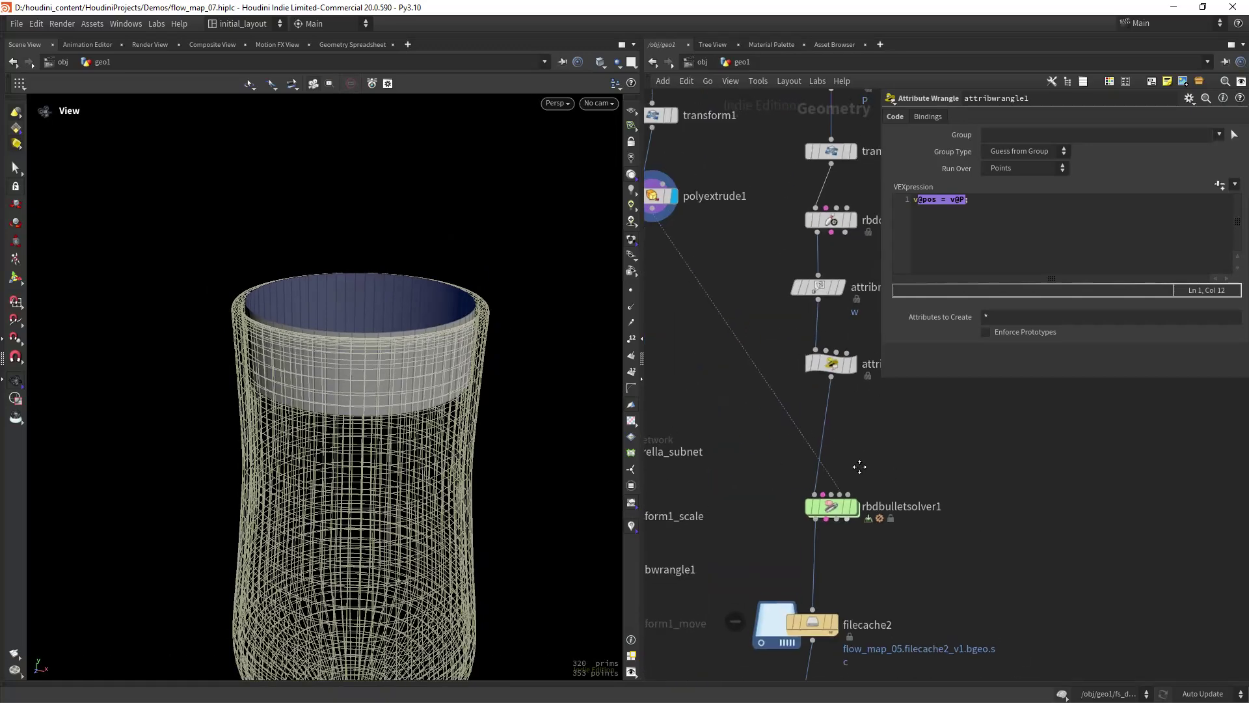
{"action": "scroll", "coordinate": [871, 447], "scroll_direction": "down", "scroll_amount": 3}
{"action": "middle_click_drag", "start_coordinate": [872, 215], "coordinate": [815, 440]}
{"action": "left_click", "coordinate": [813, 352]}
{"action": "scroll", "coordinate": [477, 465], "scroll_direction": "down", "scroll_amount": 6}
{"action": "middle_click_drag", "start_coordinate": [477, 465], "coordinate": [434, 407]}
{"action": "left_click", "coordinate": [813, 386]}
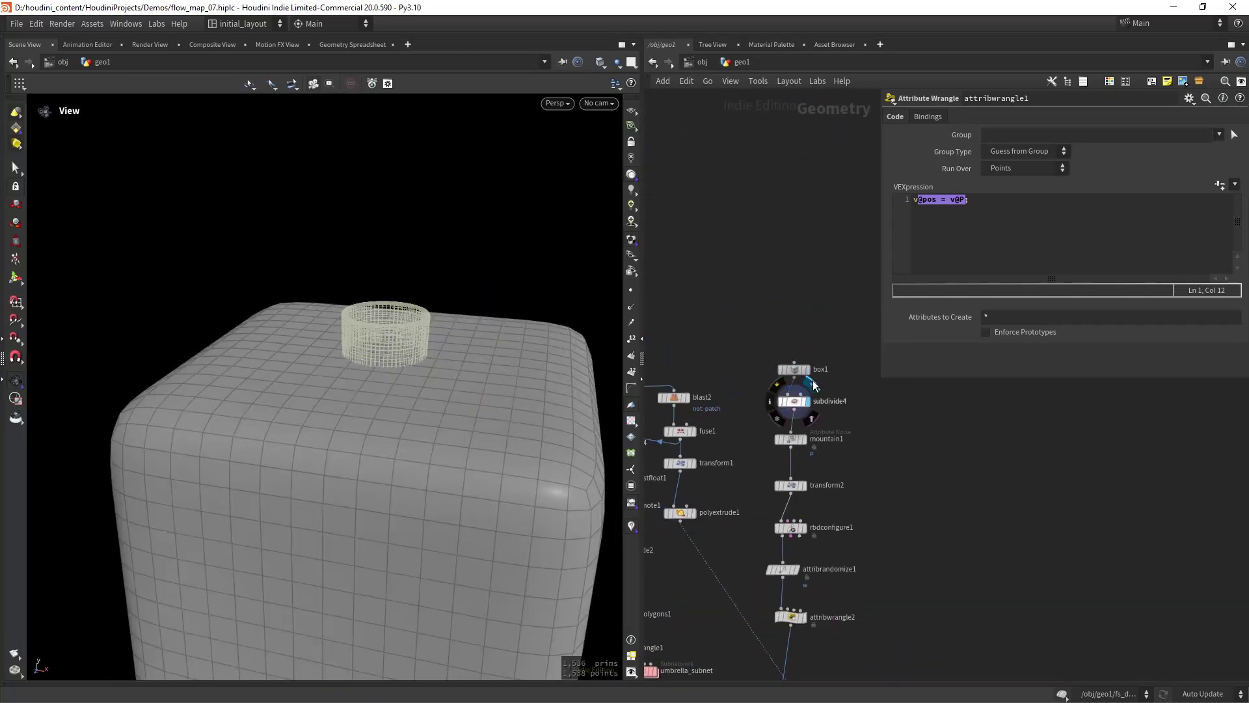
{"action": "middle_click_drag", "start_coordinate": [857, 451], "coordinate": [858, 376]}
{"action": "scroll", "coordinate": [440, 553], "scroll_direction": "down", "scroll_amount": 6}
{"action": "middle_click_drag", "start_coordinate": [440, 553], "coordinate": [388, 466]}
{"action": "scroll", "coordinate": [388, 466], "scroll_direction": "up", "scroll_amount": 3}
Display mountain1 and transform2 in turn to inspect the deformed ice cube and its placement above the glass
{"action": "left_click", "coordinate": [813, 345]}
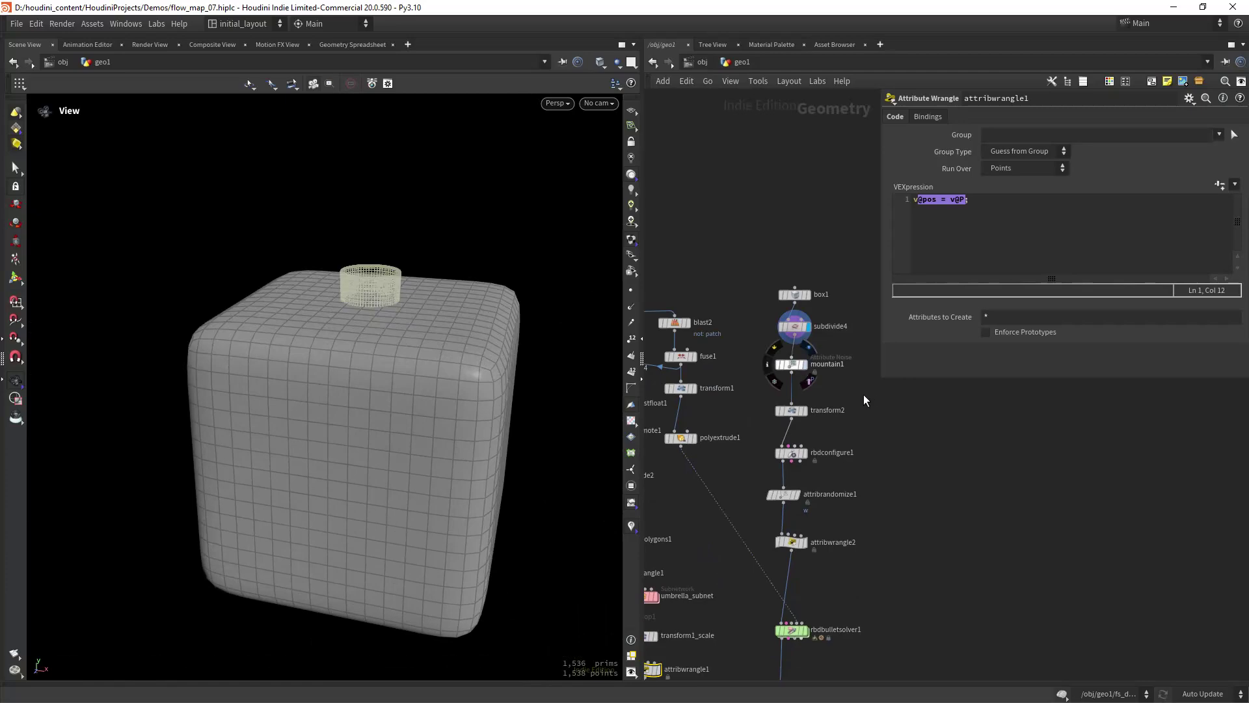
{"action": "middle_click_drag", "start_coordinate": [865, 401], "coordinate": [858, 374]}
{"action": "left_click", "coordinate": [805, 369]}
{"action": "scroll", "coordinate": [391, 326], "scroll_direction": "up", "scroll_amount": 4}
{"action": "middle_click_drag", "start_coordinate": [425, 218], "coordinate": [413, 391]}
{"action": "scroll", "coordinate": [395, 308], "scroll_direction": "up", "scroll_amount": 3}
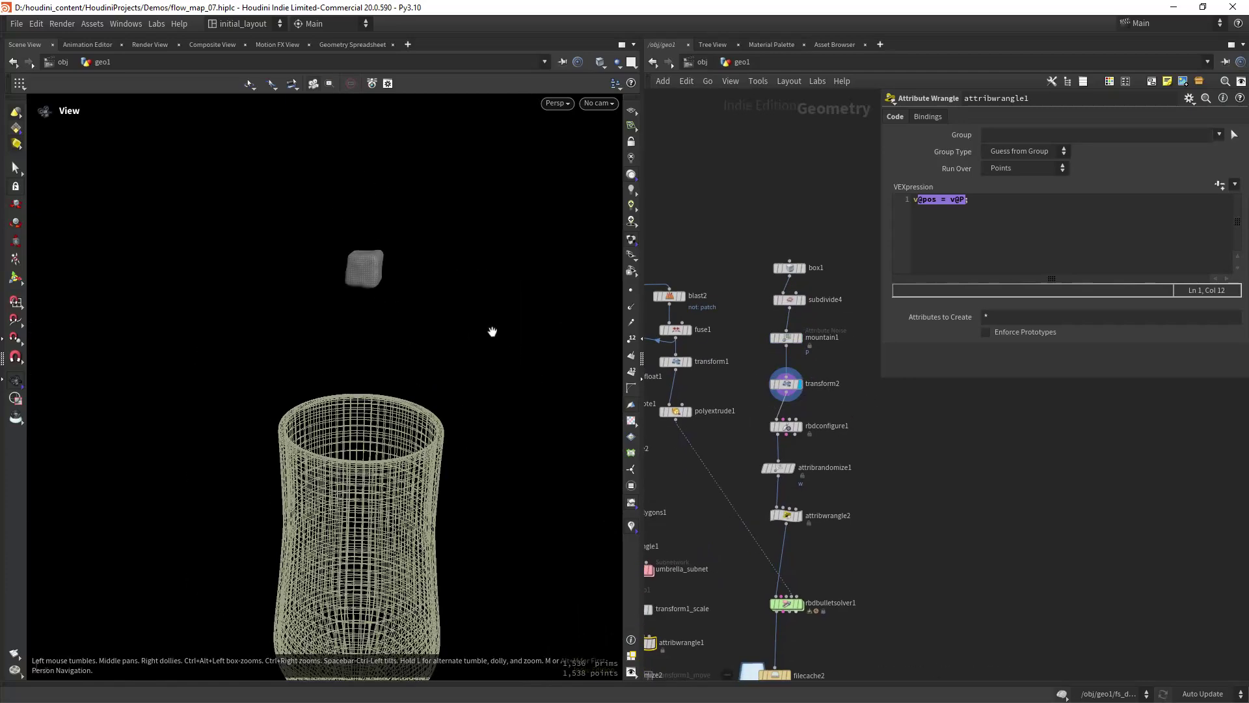
Display rbdconfigure1 and inspect its Collision Shapes settings, including the choices for geometry representation
{"action": "left_click", "coordinate": [800, 426]}
{"action": "left_click", "coordinate": [784, 427]}
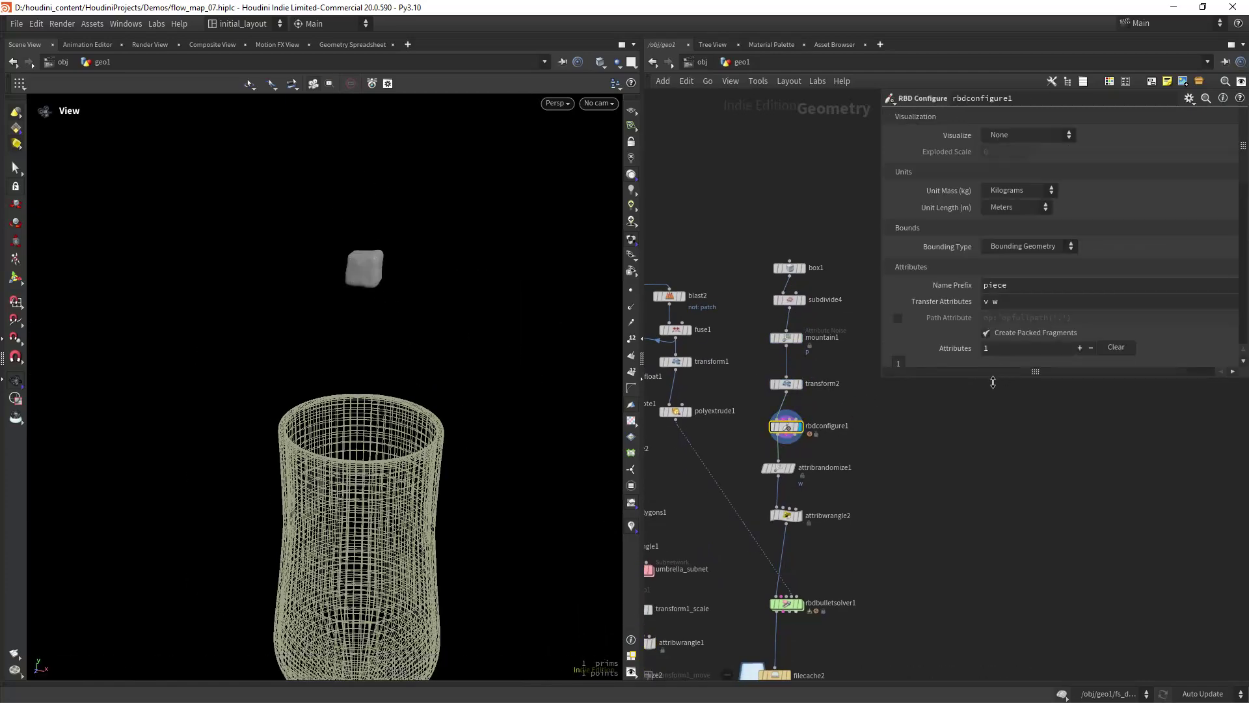
{"action": "left_click_drag", "start_coordinate": [993, 382], "coordinate": [993, 551]}
{"action": "scroll", "coordinate": [1168, 386], "scroll_direction": "down", "scroll_amount": 8}
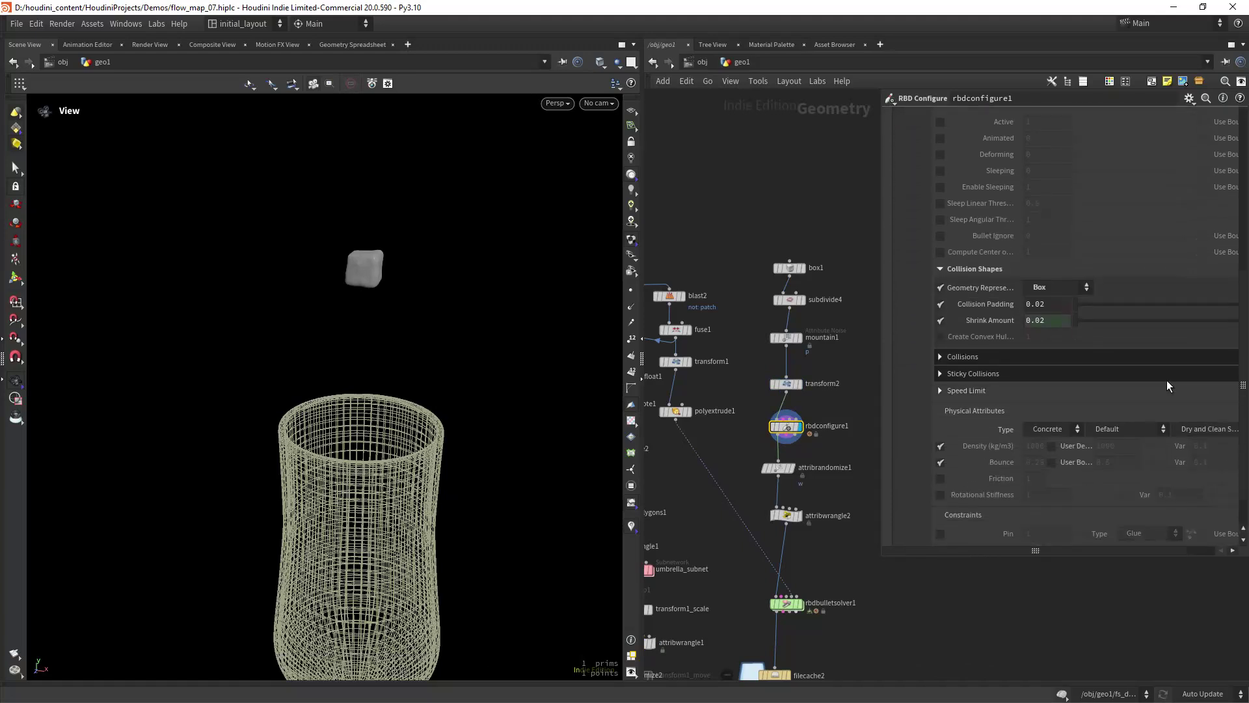
{"action": "left_click", "coordinate": [1060, 288]}
{"action": "left_click", "coordinate": [1065, 291]}
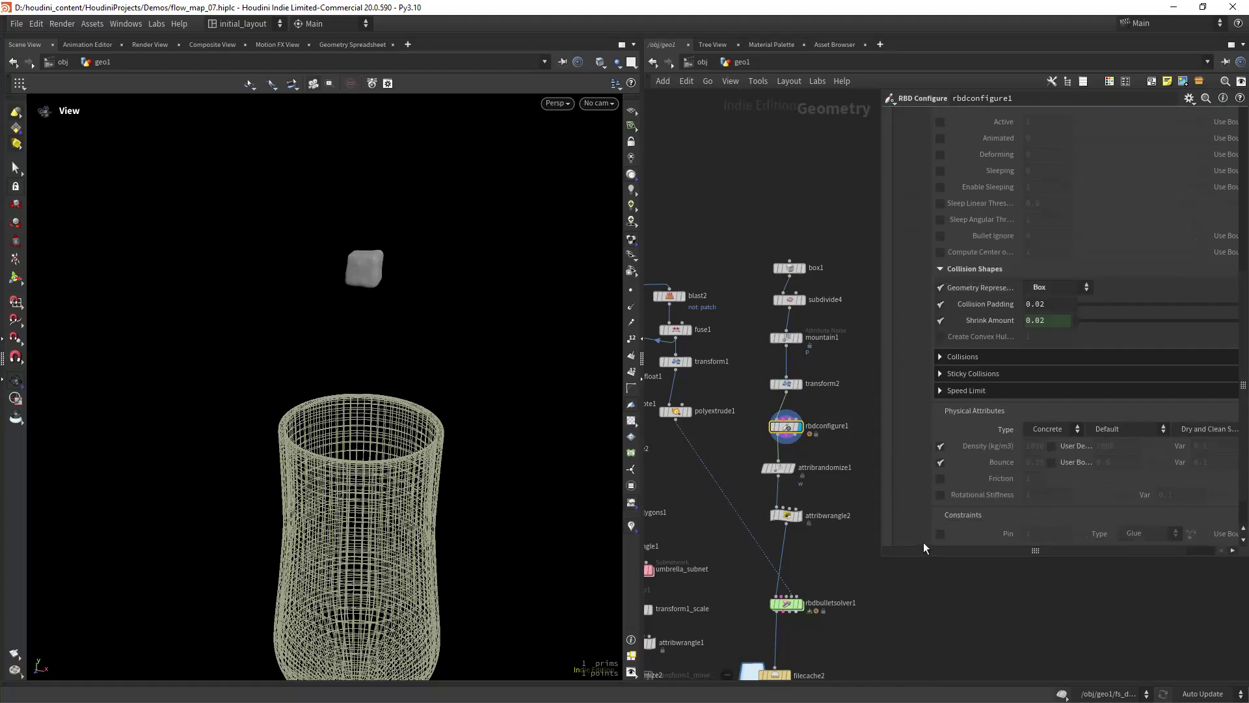
{"action": "left_click_drag", "start_coordinate": [925, 553], "coordinate": [929, 597]}
Display attribrandomize1 and attribwrangle2 in turn to inspect the randomized w attribute and the VEX code that controls ice cube emission
{"action": "left_click", "coordinate": [793, 466]}
{"action": "left_click", "coordinate": [793, 466]}
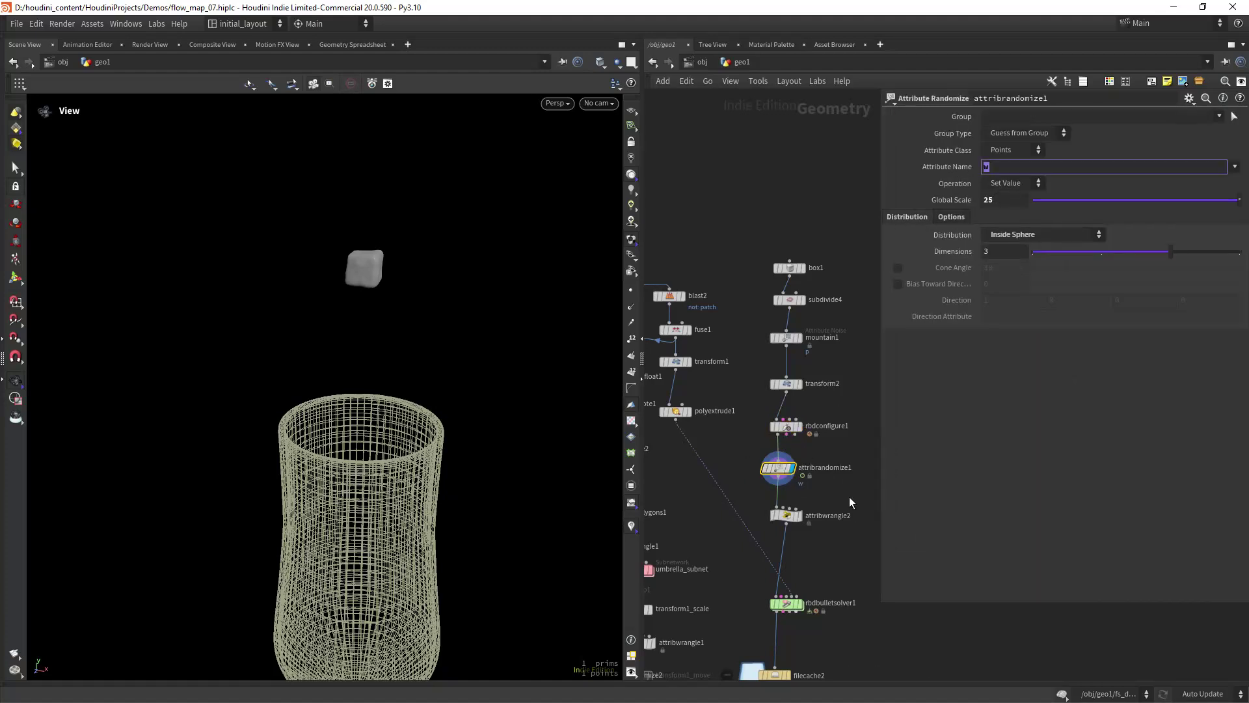
{"action": "scroll", "coordinate": [820, 585], "scroll_direction": "up", "scroll_amount": 3}
{"action": "left_click", "coordinate": [788, 462]}
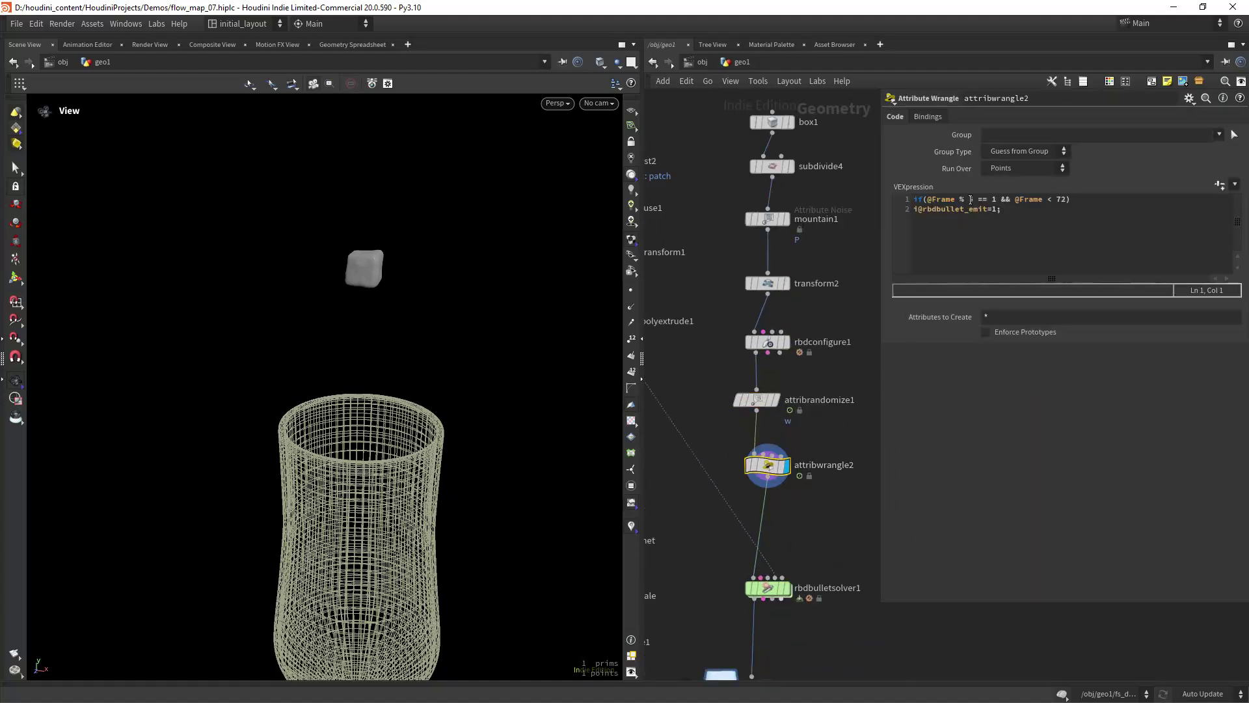
{"action": "double_click", "coordinate": [971, 200]}
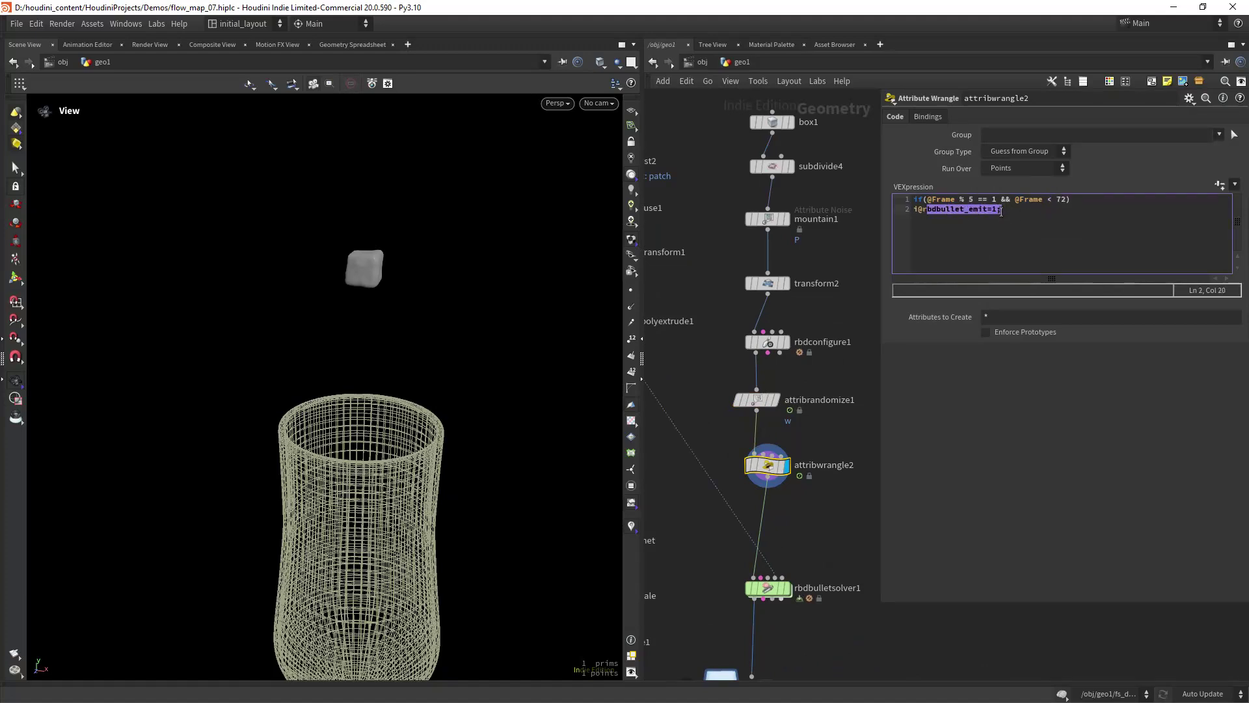
Display rbdbulletsolver1, inspect its Setup parameters, and play the ice cube simulation to about frame 109
{"action": "middle_click_drag", "start_coordinate": [813, 583], "coordinate": [814, 480]}
{"action": "left_click", "coordinate": [787, 485]}
{"action": "left_click", "coordinate": [896, 149]}
{"action": "right_click_drag", "start_coordinate": [391, 403], "coordinate": [257, 502]}
{"action": "right_click_drag", "start_coordinate": [257, 502], "coordinate": [436, 387]}
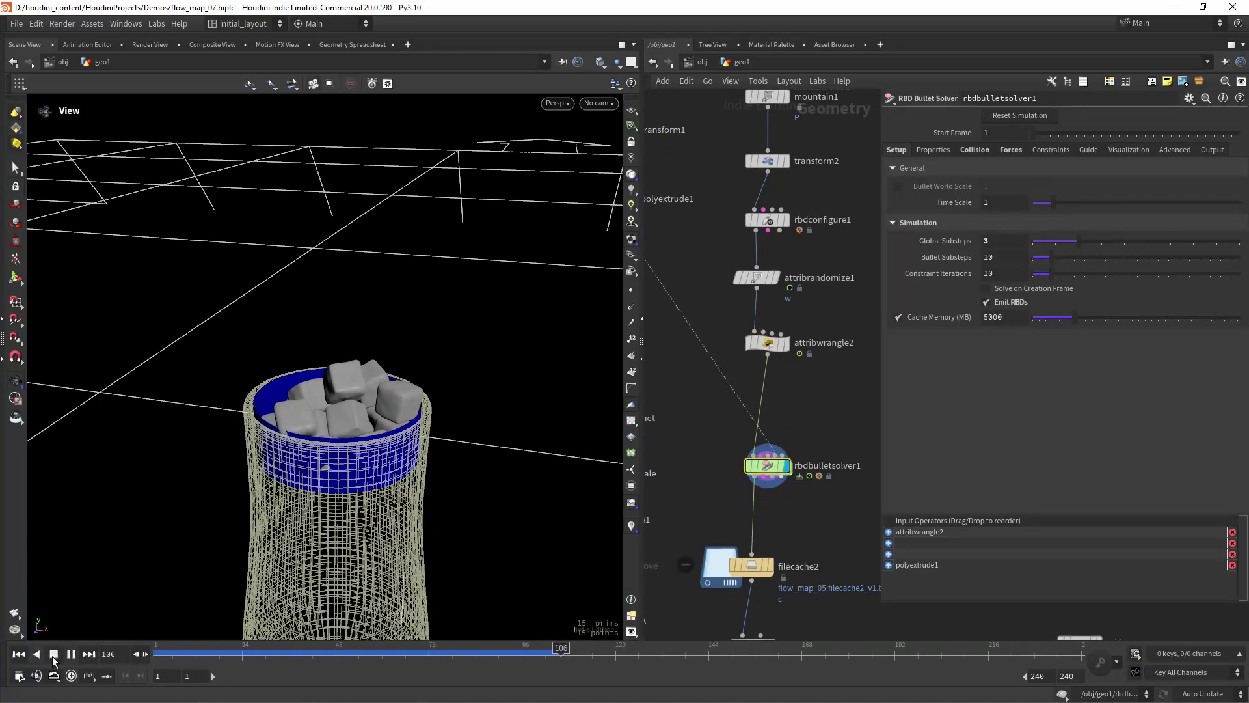
{"action": "left_click", "coordinate": [53, 656]}
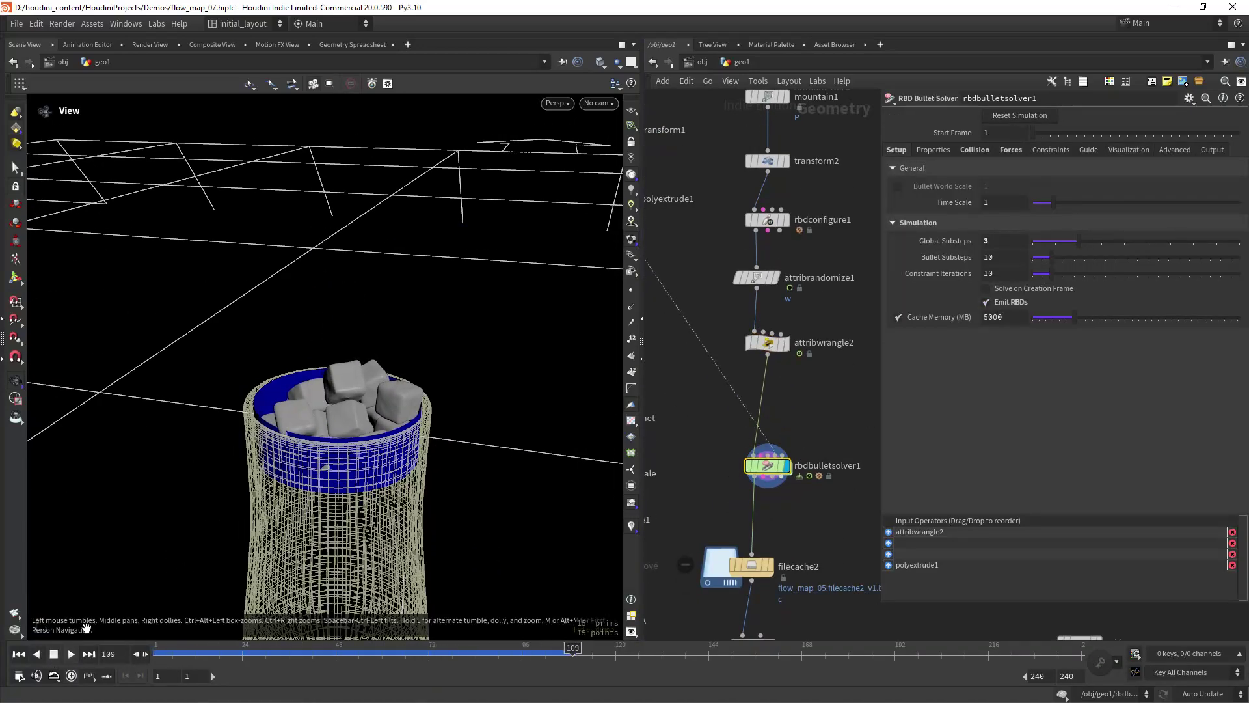
Display filecache2 and inspect the caching settings for the simulated ice cubes
{"action": "left_click", "coordinate": [773, 541]}
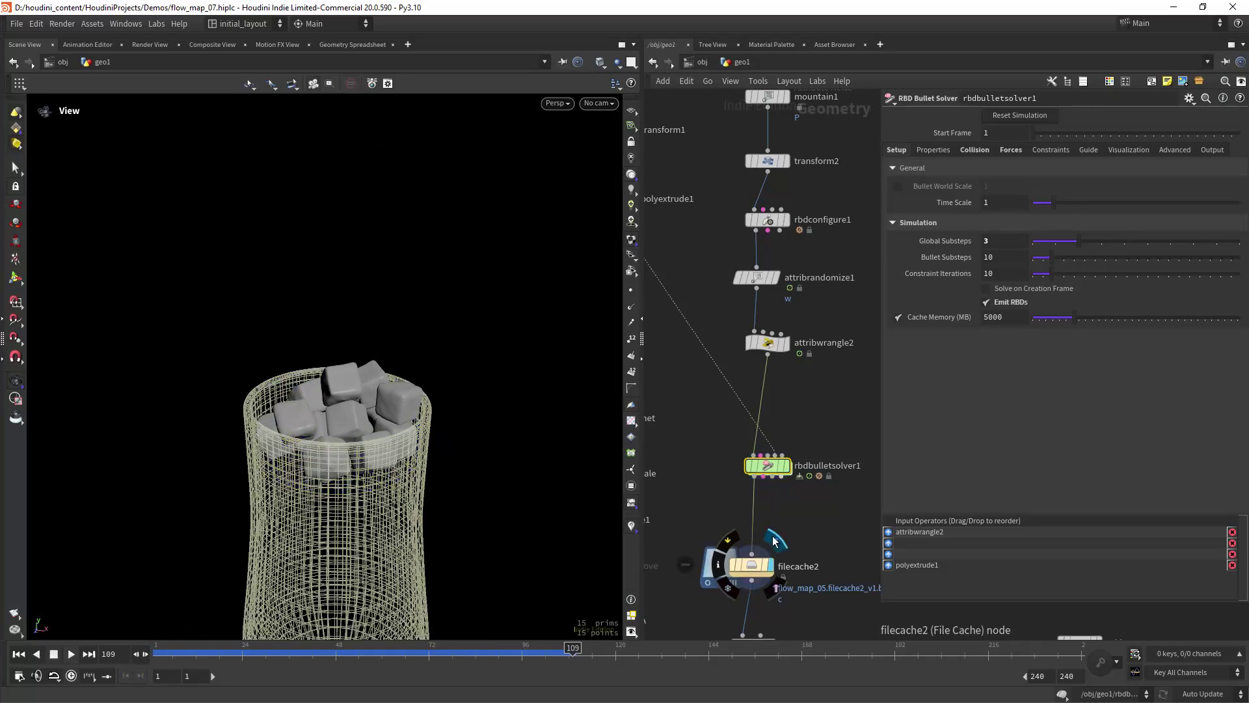
{"action": "left_click", "coordinate": [756, 569]}
{"action": "scroll", "coordinate": [824, 498], "scroll_direction": "down", "scroll_amount": 3}
{"action": "middle_click_drag", "start_coordinate": [824, 498], "coordinate": [811, 429]}
Revisit attribwrangle2, return to frame 1, and examine the RBD Bullet Emit option in rbdconfigure1's Emission settings
{"action": "scroll", "coordinate": [768, 329], "scroll_direction": "up", "scroll_amount": 6}
{"action": "middle_click_drag", "start_coordinate": [769, 329], "coordinate": [806, 384]}
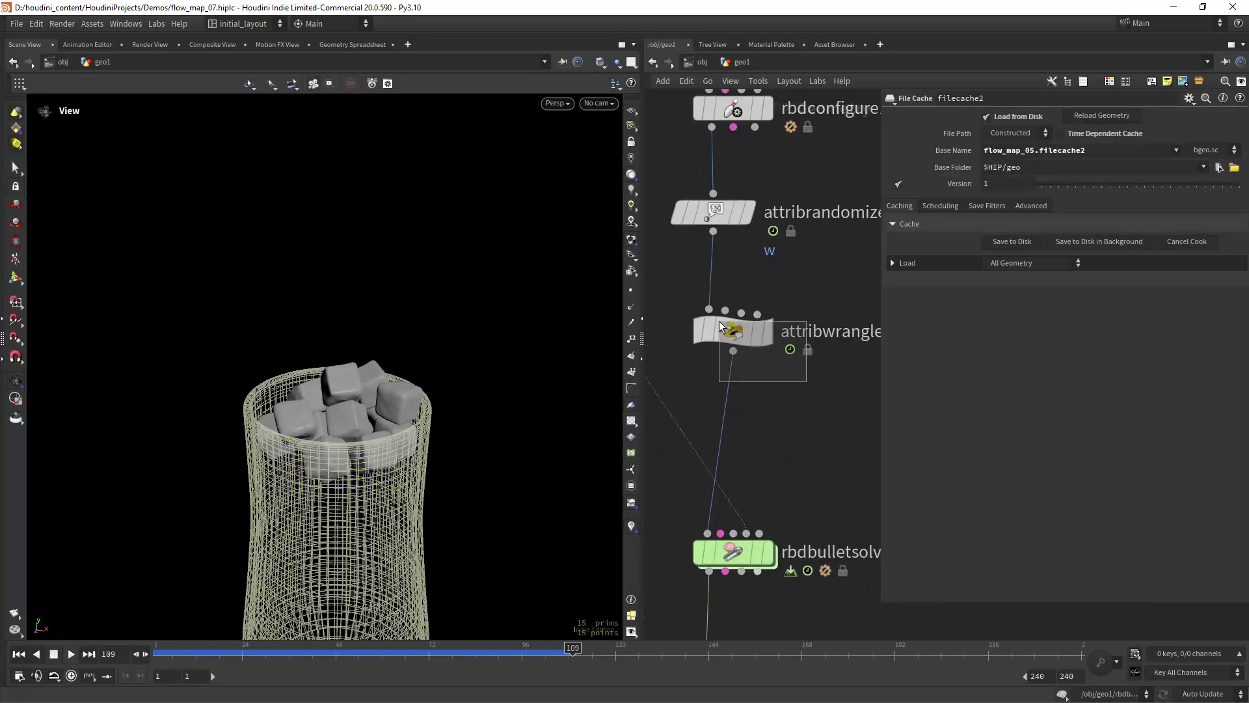
{"action": "left_click", "coordinate": [748, 330]}
{"action": "middle_click_drag", "start_coordinate": [785, 276], "coordinate": [817, 404]}
{"action": "key", "text": "Up"}
{"action": "key", "text": "Up"}
{"action": "left_click", "coordinate": [941, 577]}
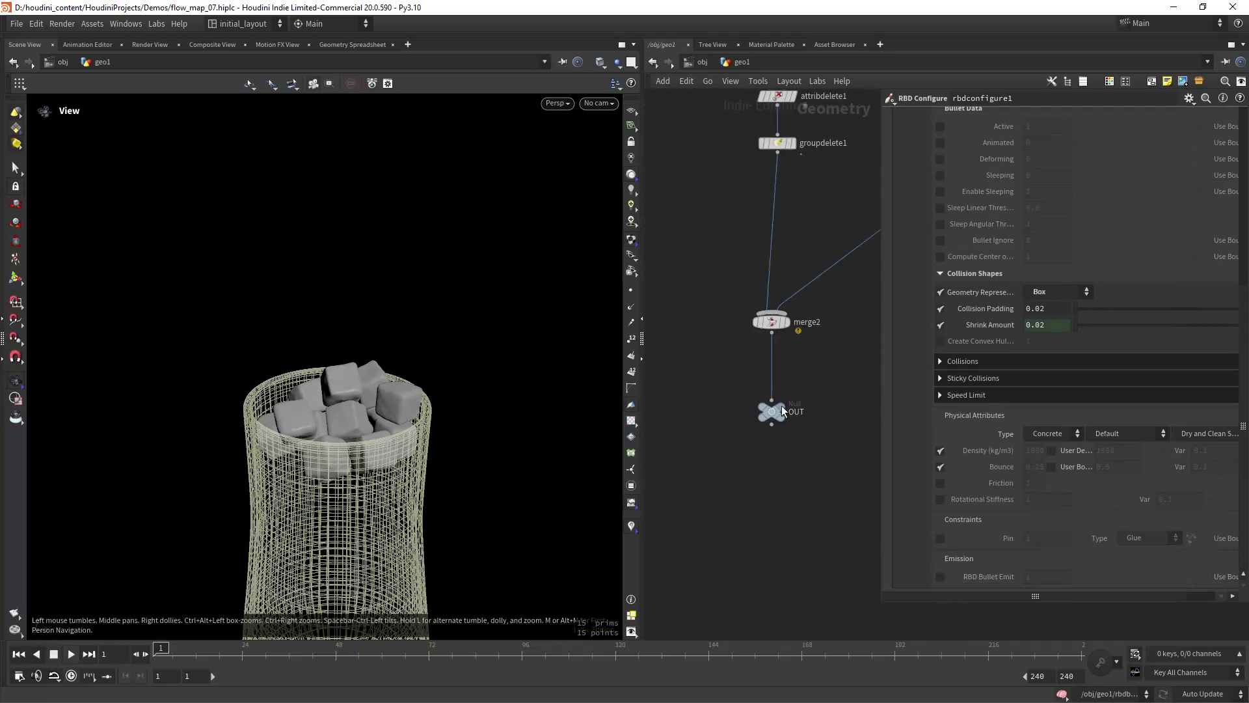